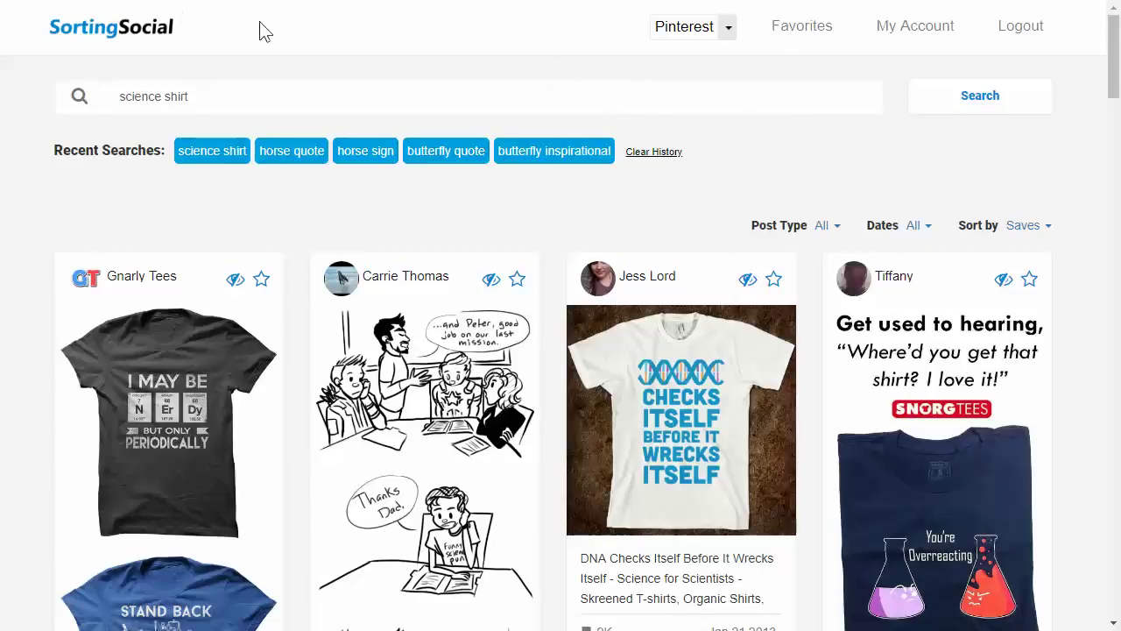
Browse down and back up through the science shirt search results
scroll(783, 271, down, 2)
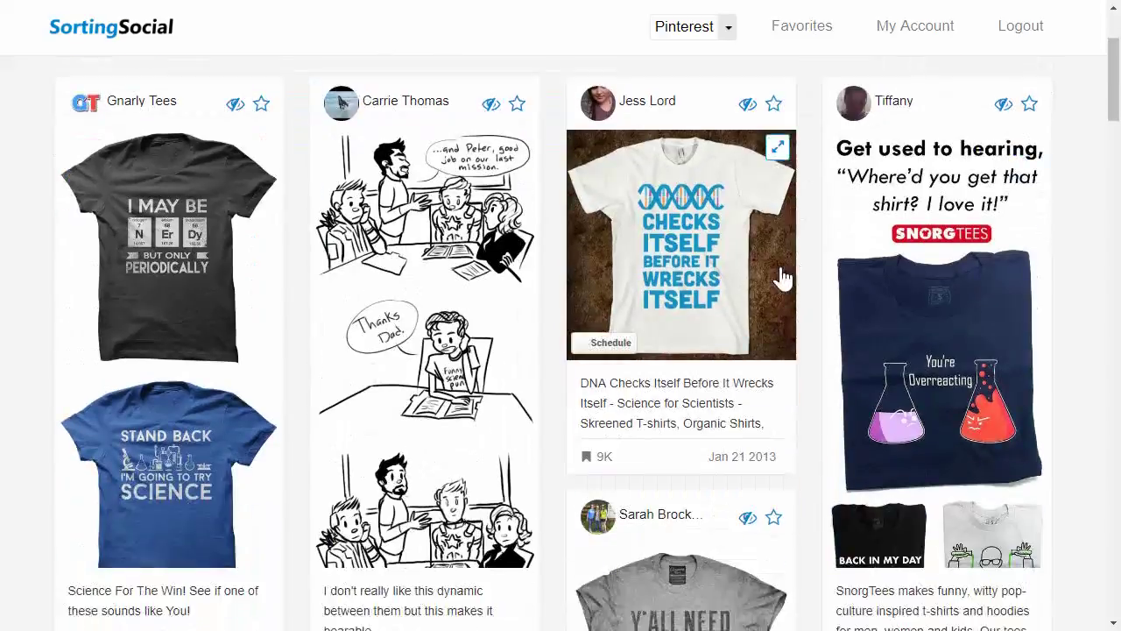
scroll(784, 278, down, 1)
scroll(775, 283, down, 2)
scroll(775, 283, down, 1)
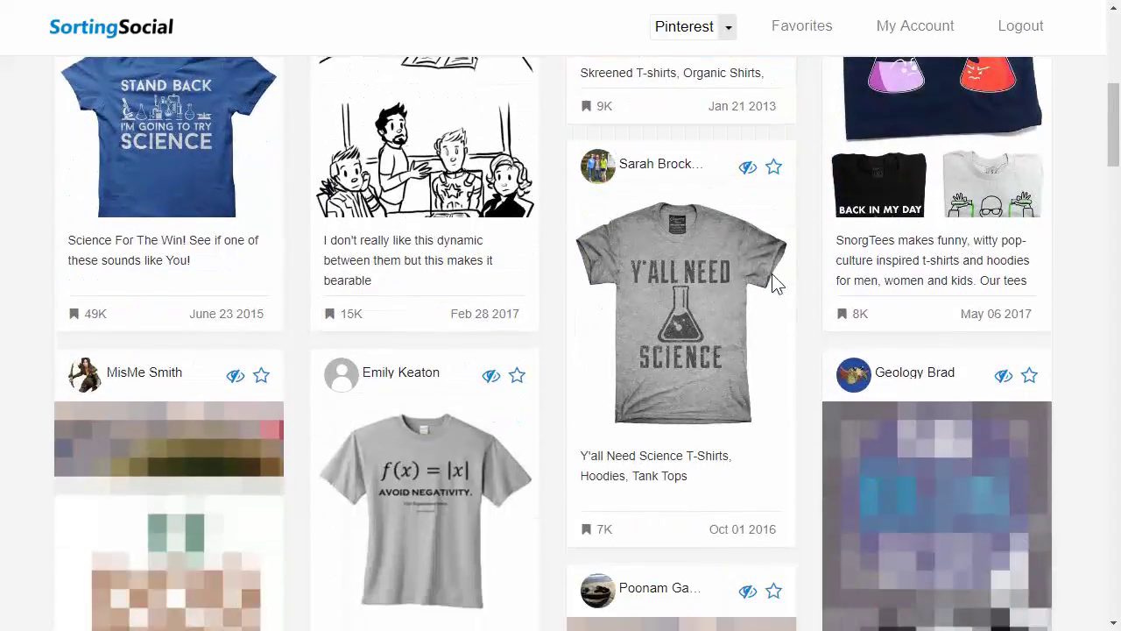
scroll(775, 283, down, 2)
scroll(775, 285, down, 1)
scroll(775, 285, down, 2)
scroll(775, 285, down, 2)
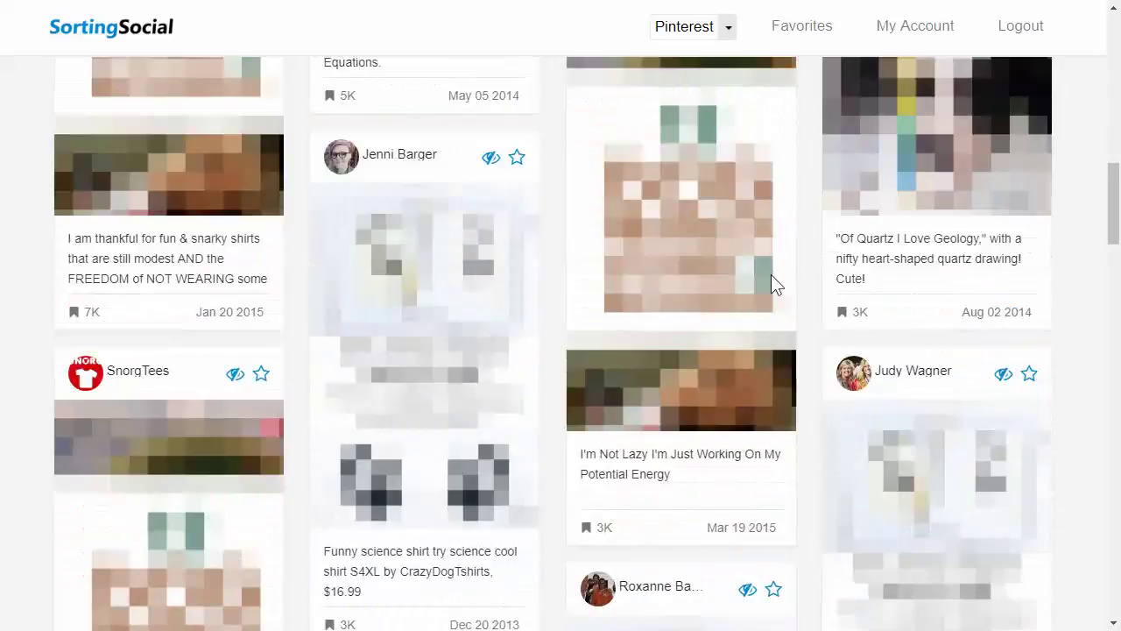
scroll(775, 285, up, 7)
scroll(775, 283, up, 3)
scroll(775, 283, up, 3)
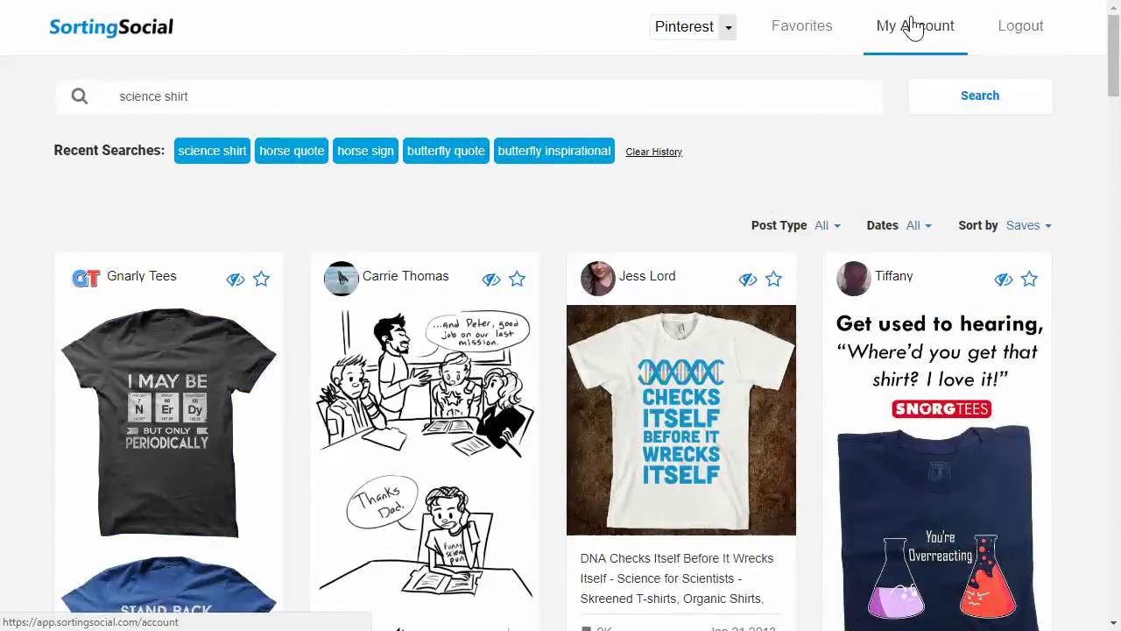
Look over the results once more, then sign out of SortingSocial
scroll(876, 213, down, 5)
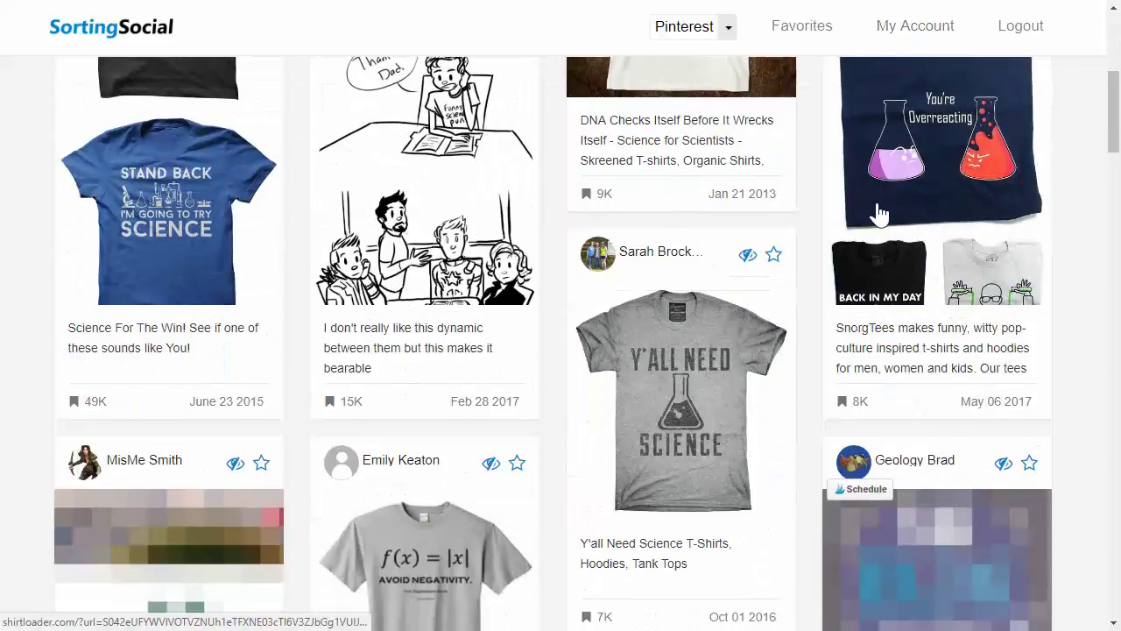
scroll(876, 215, down, 3)
scroll(879, 214, down, 3)
scroll(876, 212, down, 2)
scroll(875, 213, down, 3)
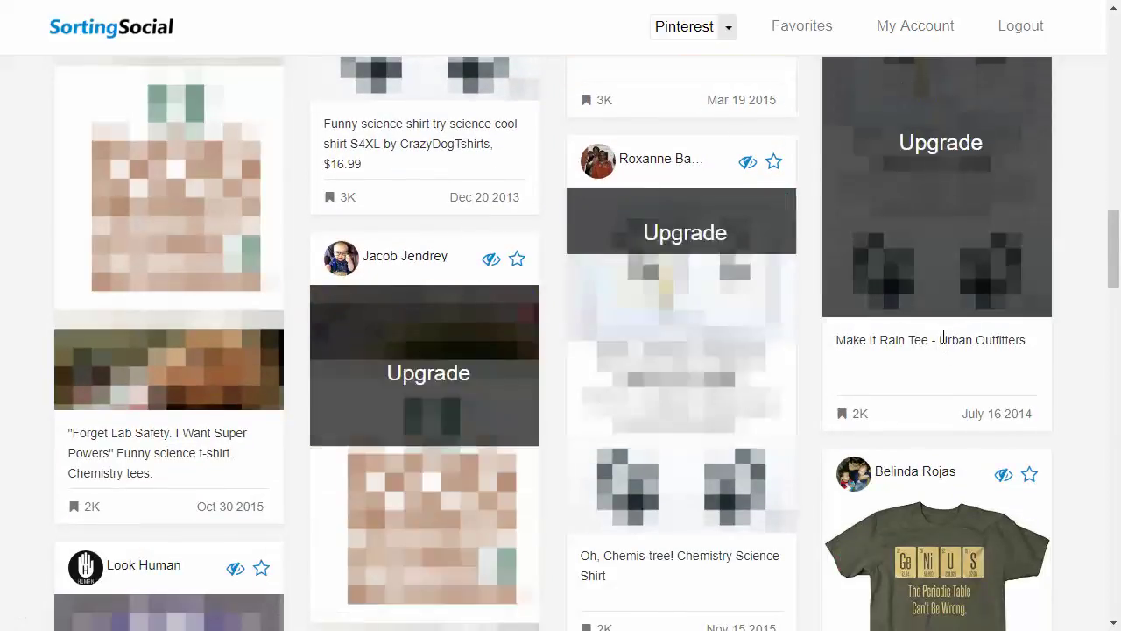
scroll(1003, 81, up, 9)
scroll(1003, 80, up, 3)
click(1015, 28)
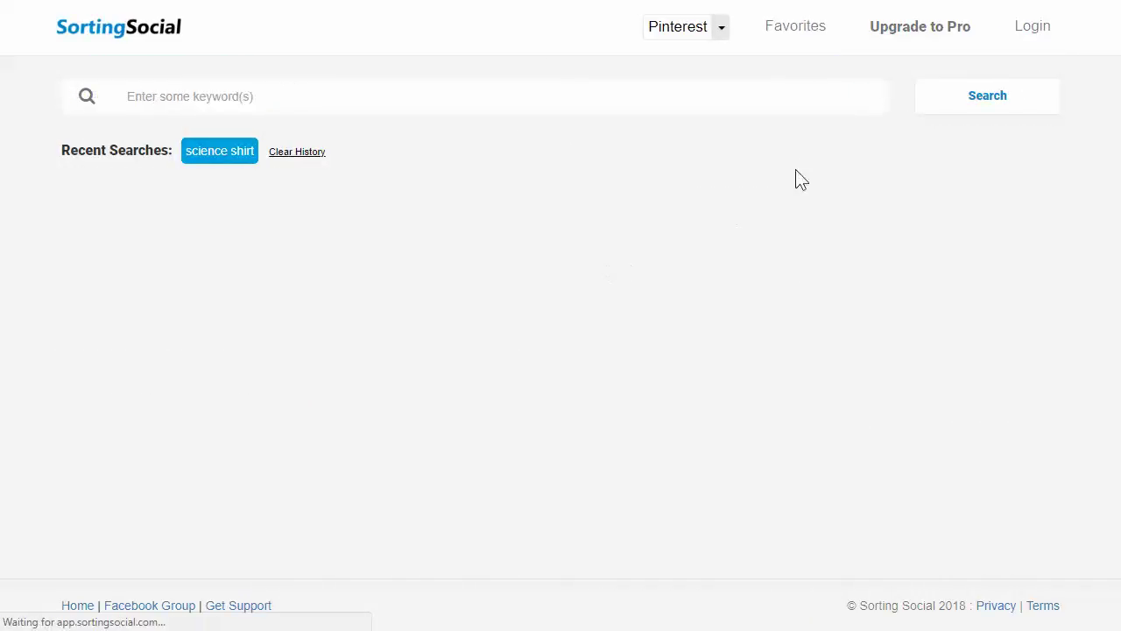
Sign back in with the saved account, rerun 'science shirt' and load the results found so far
click(1012, 39)
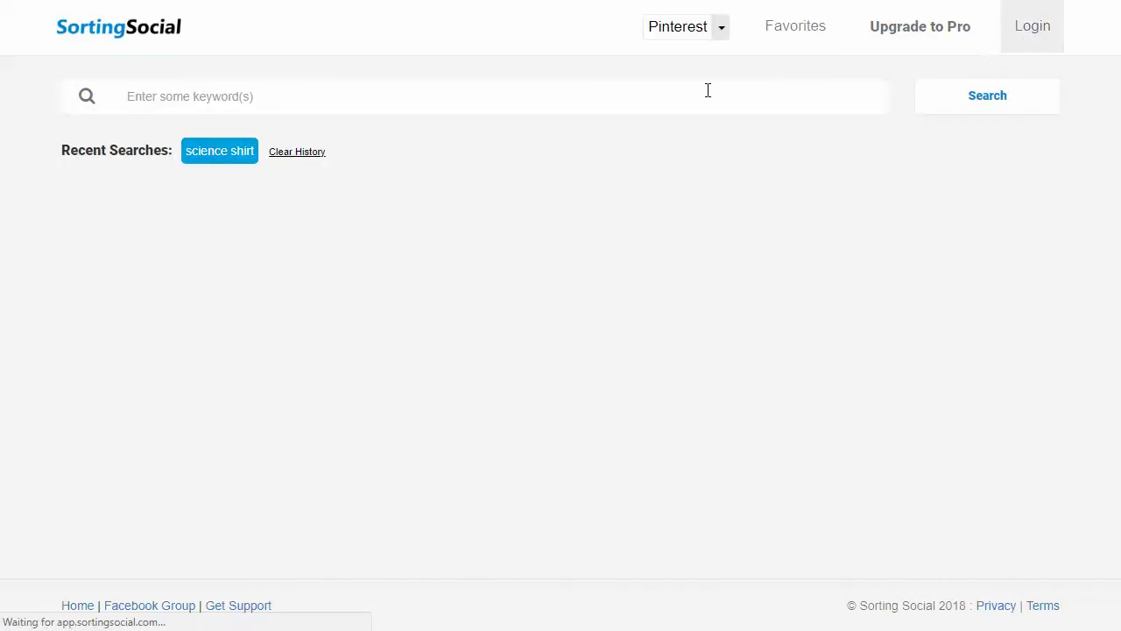
click(600, 403)
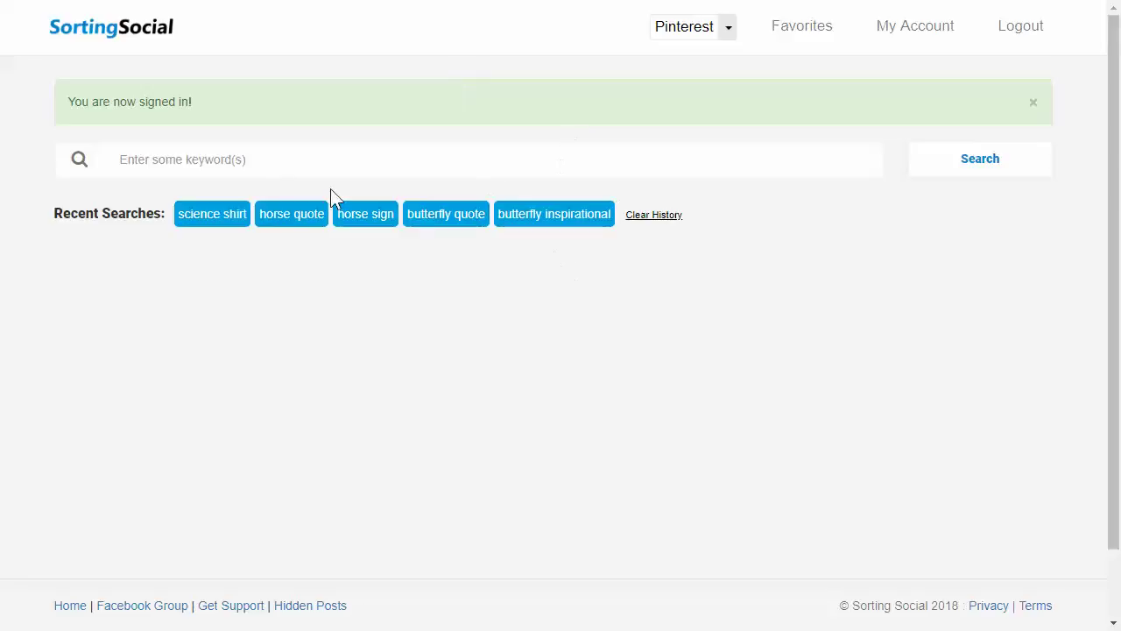
click(221, 227)
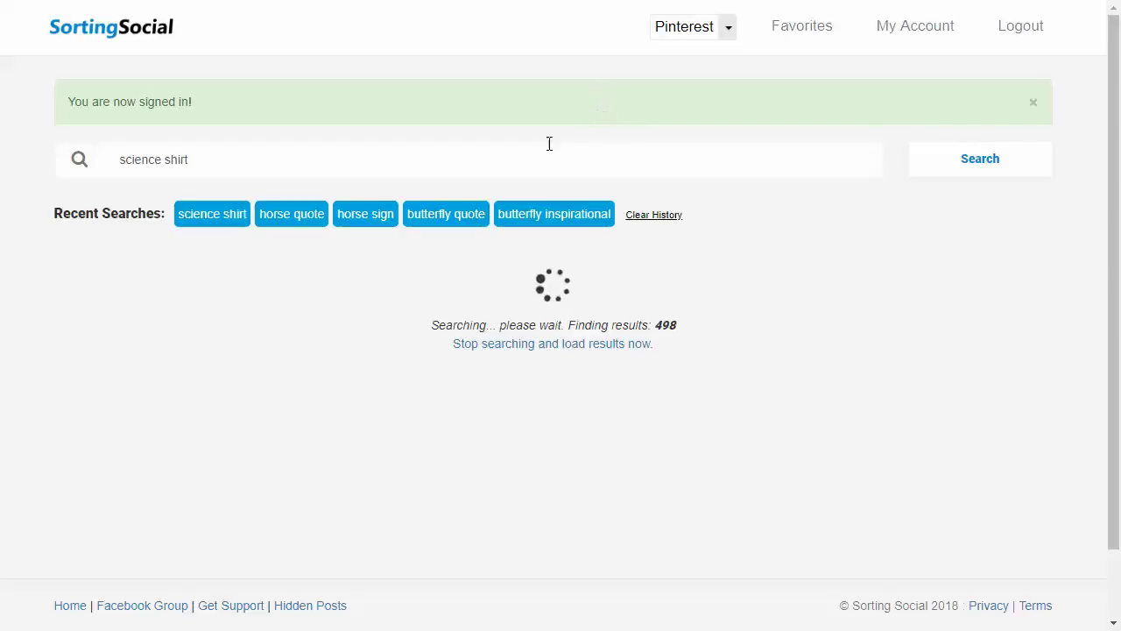
click(574, 343)
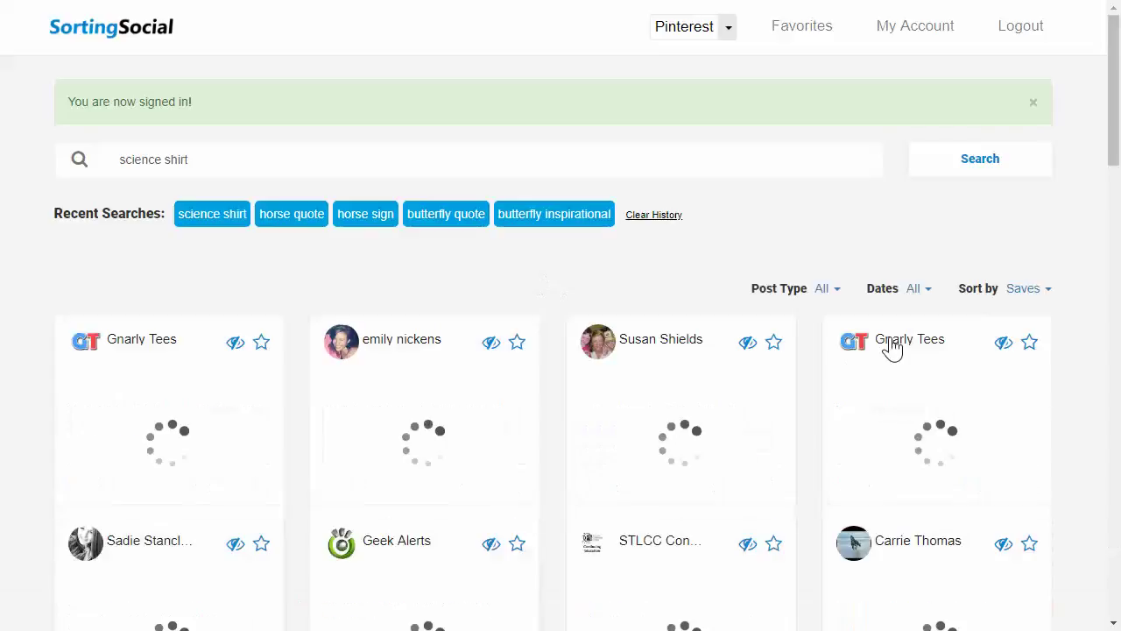
scroll(810, 302, down, 3)
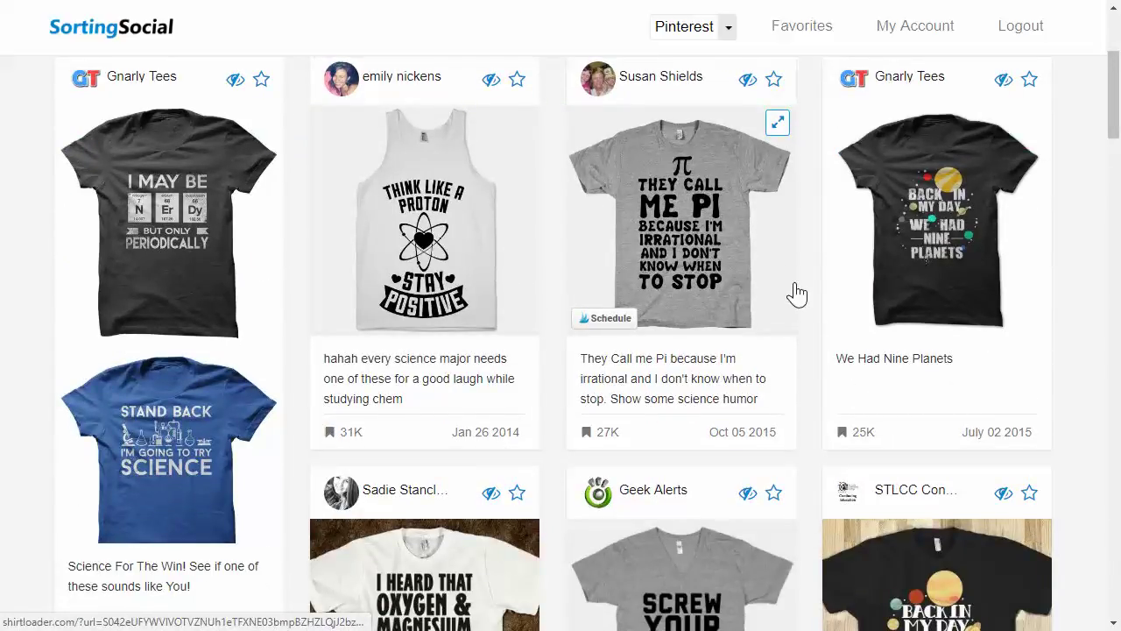
scroll(769, 383, down, 3)
scroll(770, 381, down, 4)
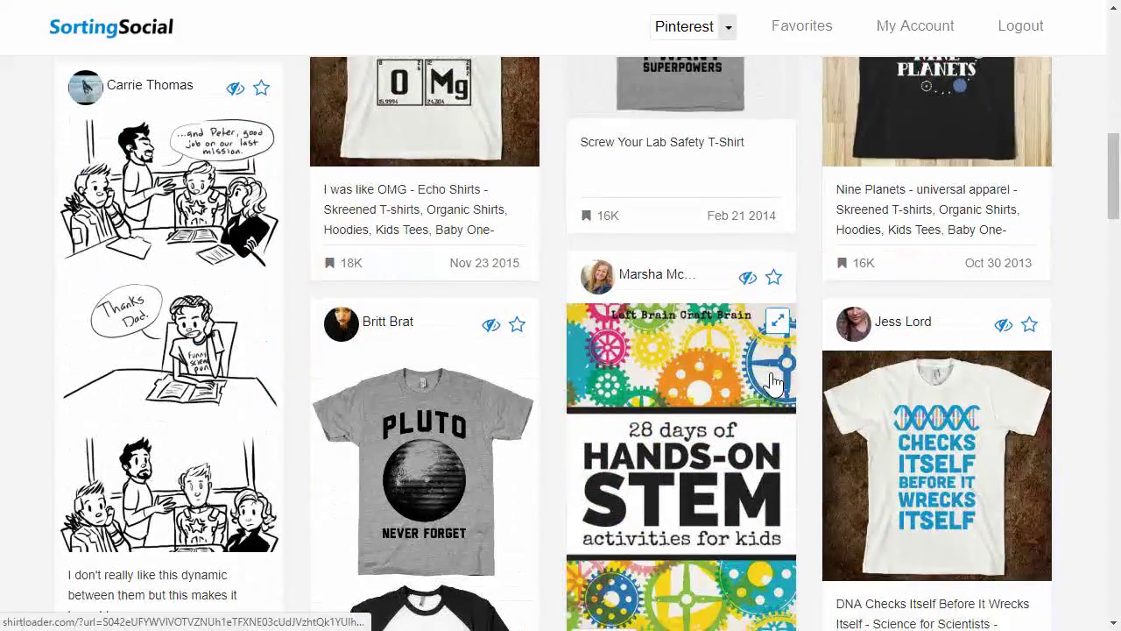
scroll(771, 382, down, 5)
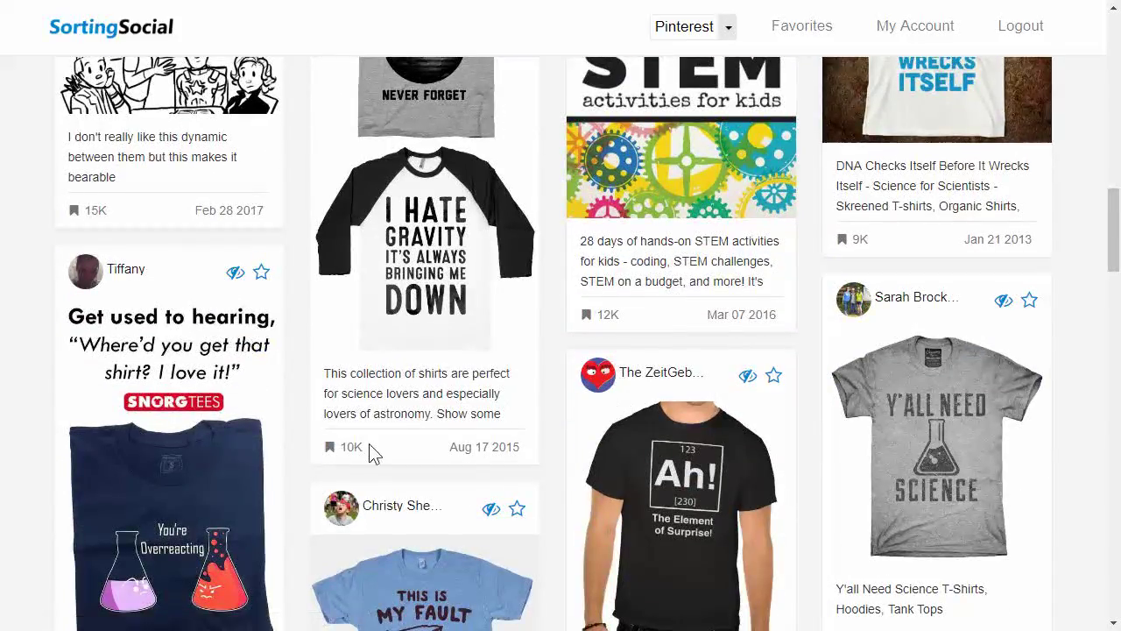
mouse_move(657, 154)
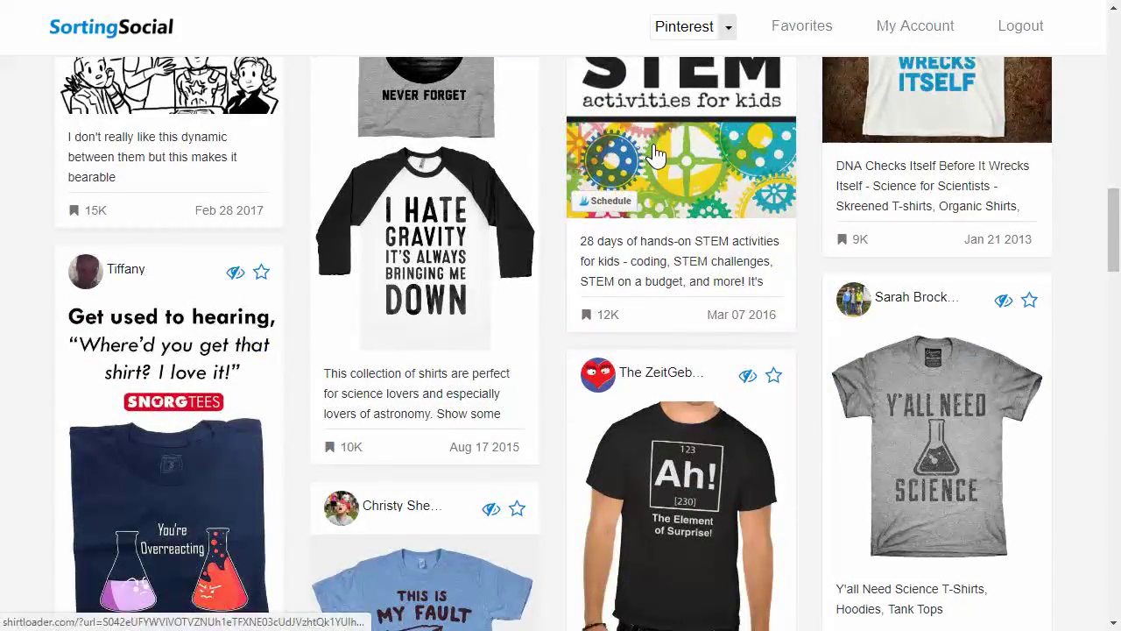
scroll(656, 155, down, 2)
scroll(656, 155, down, 3)
scroll(657, 155, down, 3)
scroll(659, 158, down, 1)
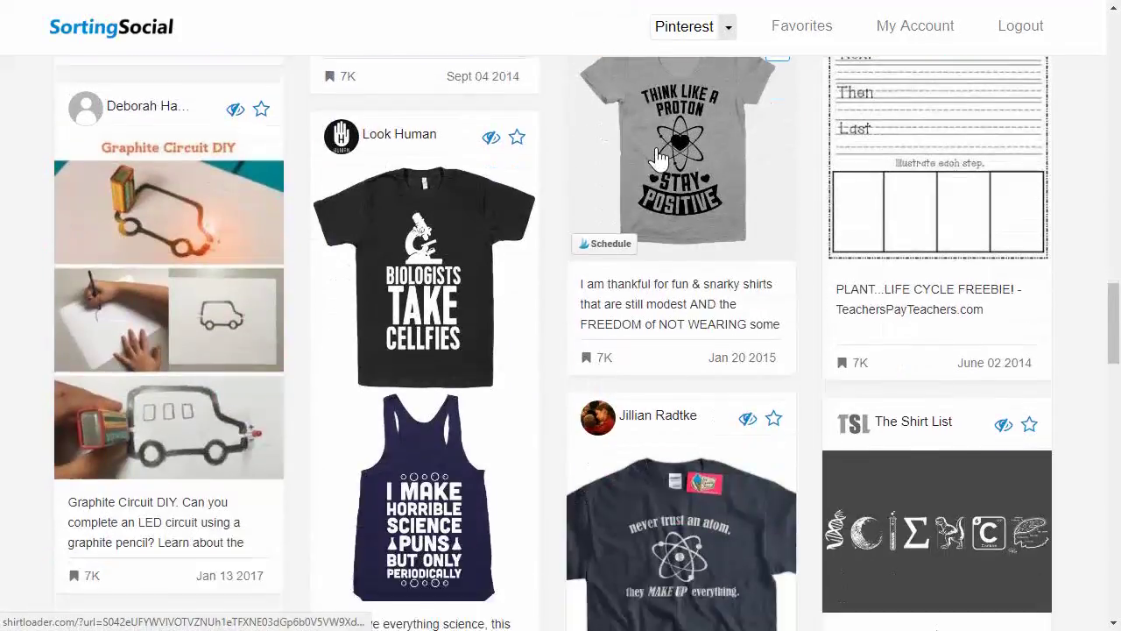
scroll(658, 157, down, 2)
scroll(660, 159, down, 3)
scroll(661, 159, down, 2)
scroll(661, 160, down, 2)
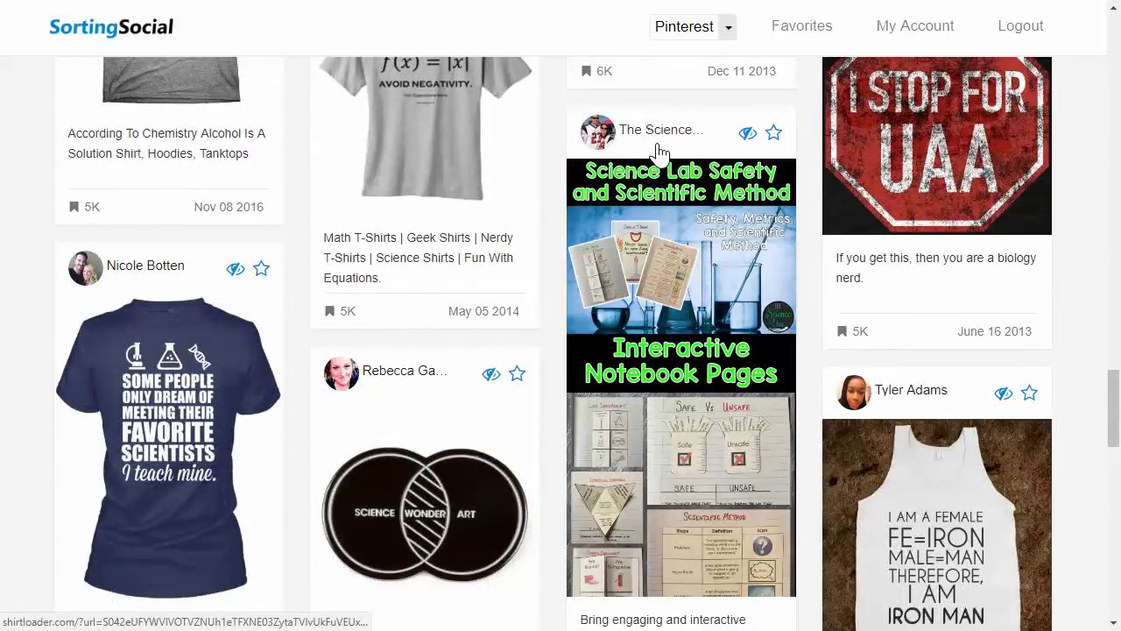
scroll(533, 233, up, 8)
scroll(536, 237, up, 6)
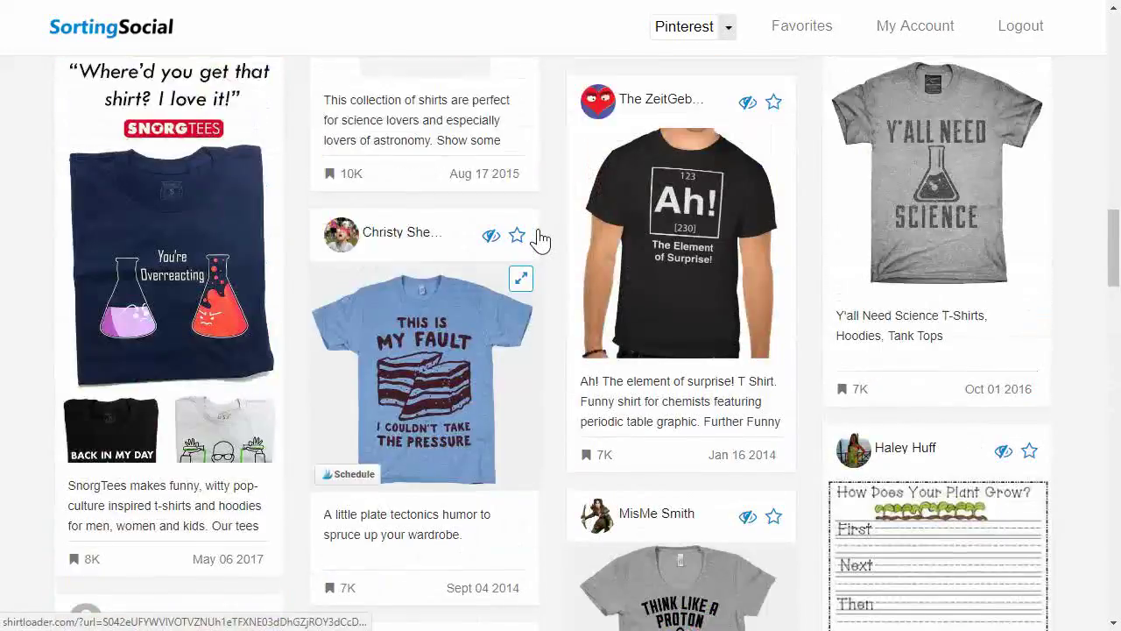
scroll(540, 236, up, 5)
scroll(541, 233, up, 5)
scroll(541, 233, up, 3)
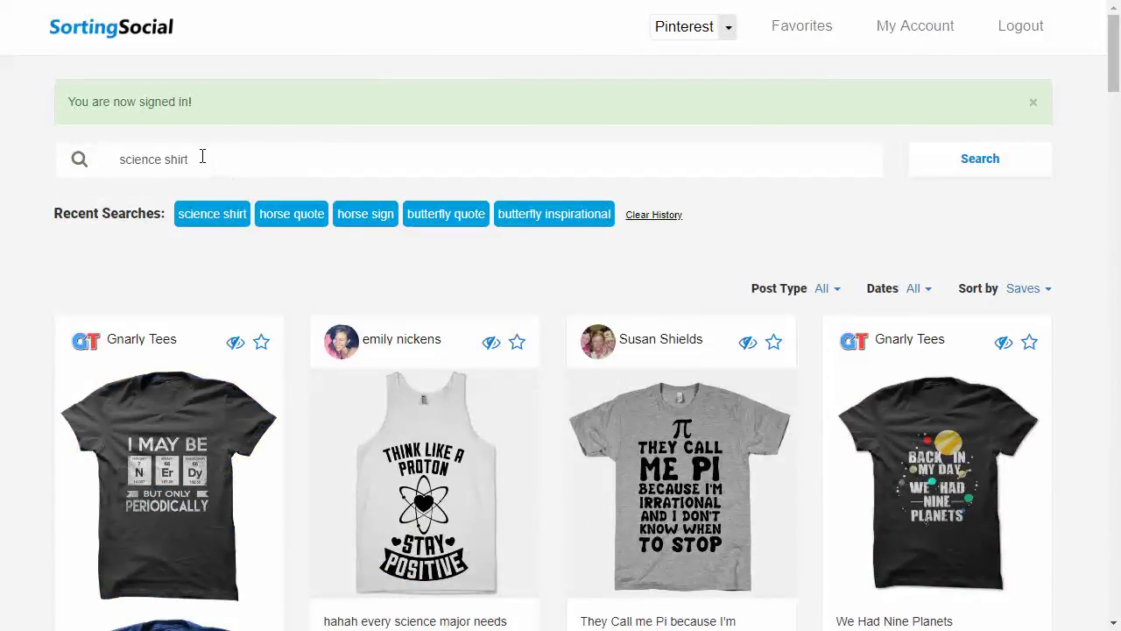
drag(198, 160, 171, 167)
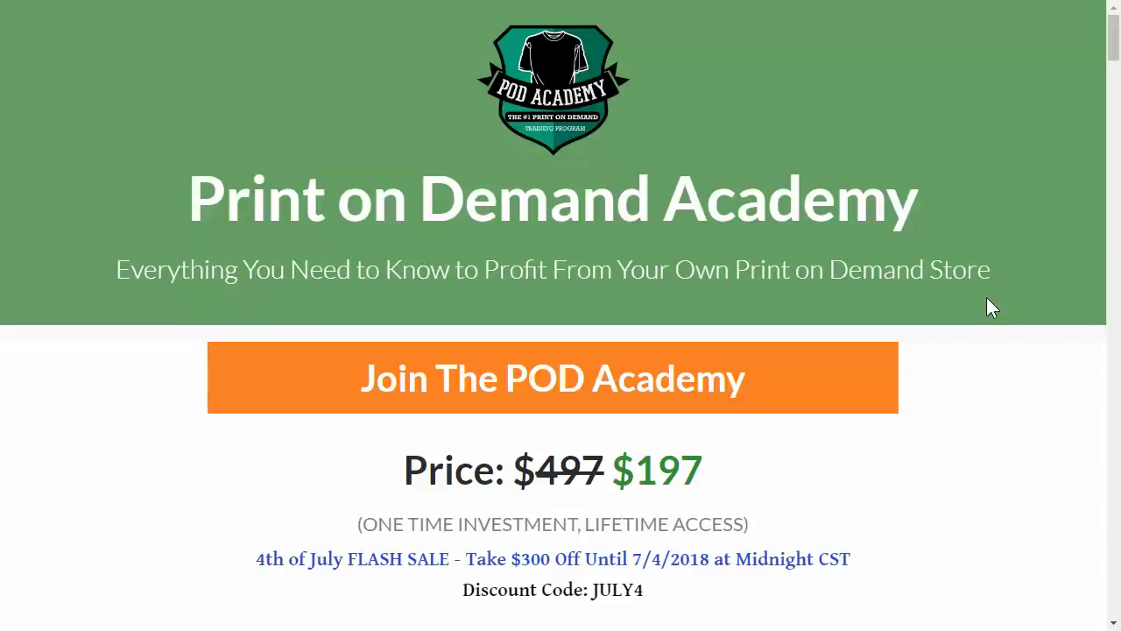
Highlight the $300 discount and the JULY4 code on the Print on Demand Academy page
scroll(985, 337, down, 2)
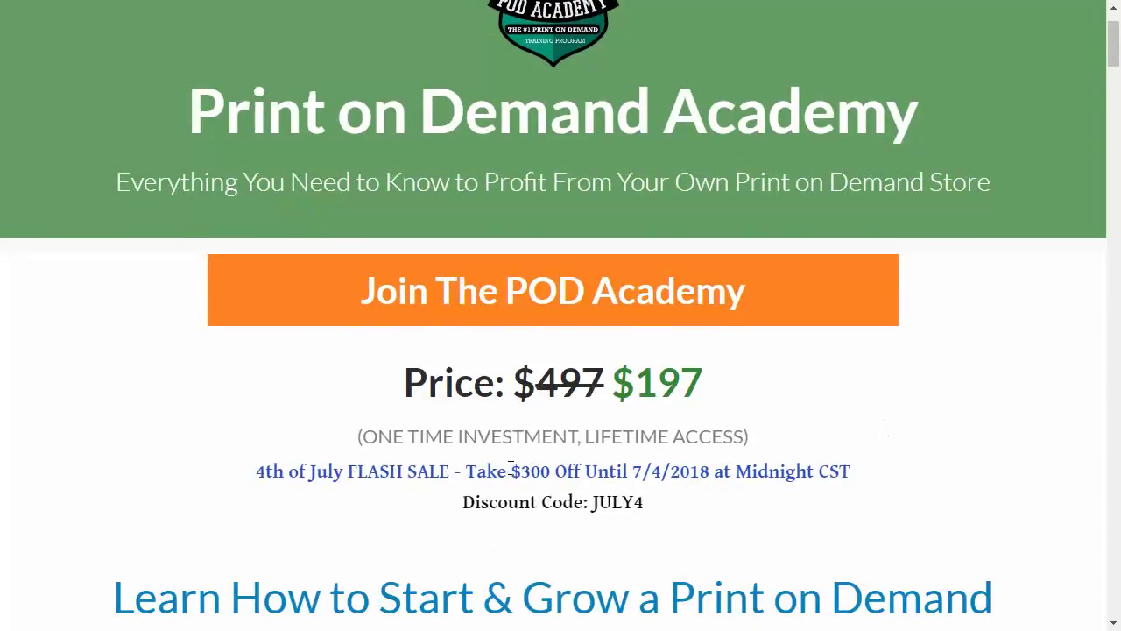
drag(510, 471, 551, 472)
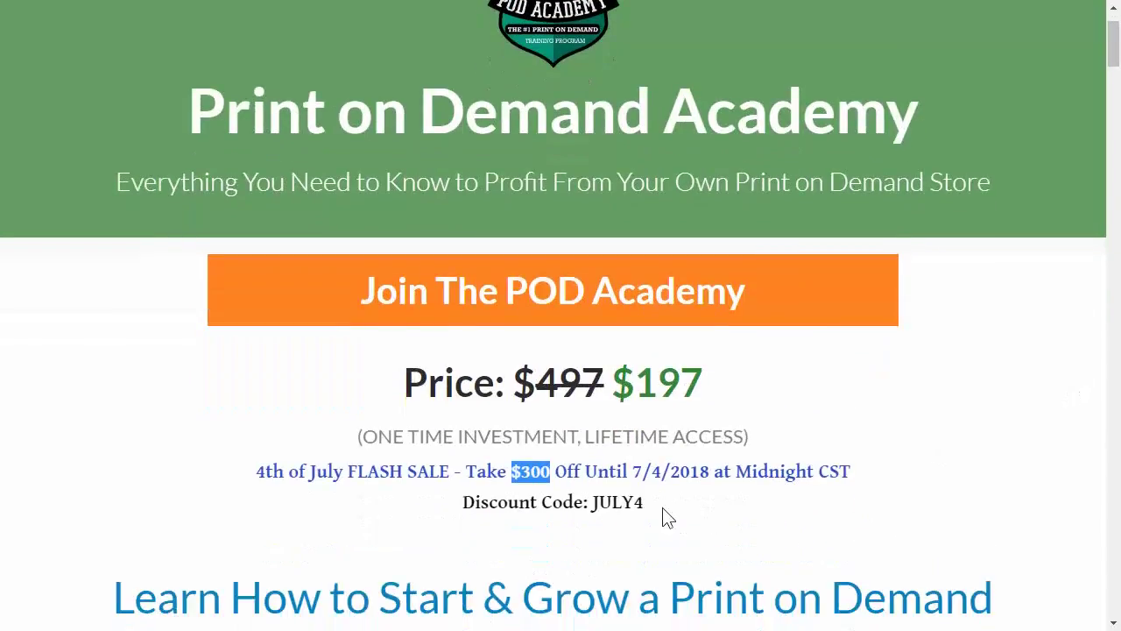
drag(646, 501, 593, 501)
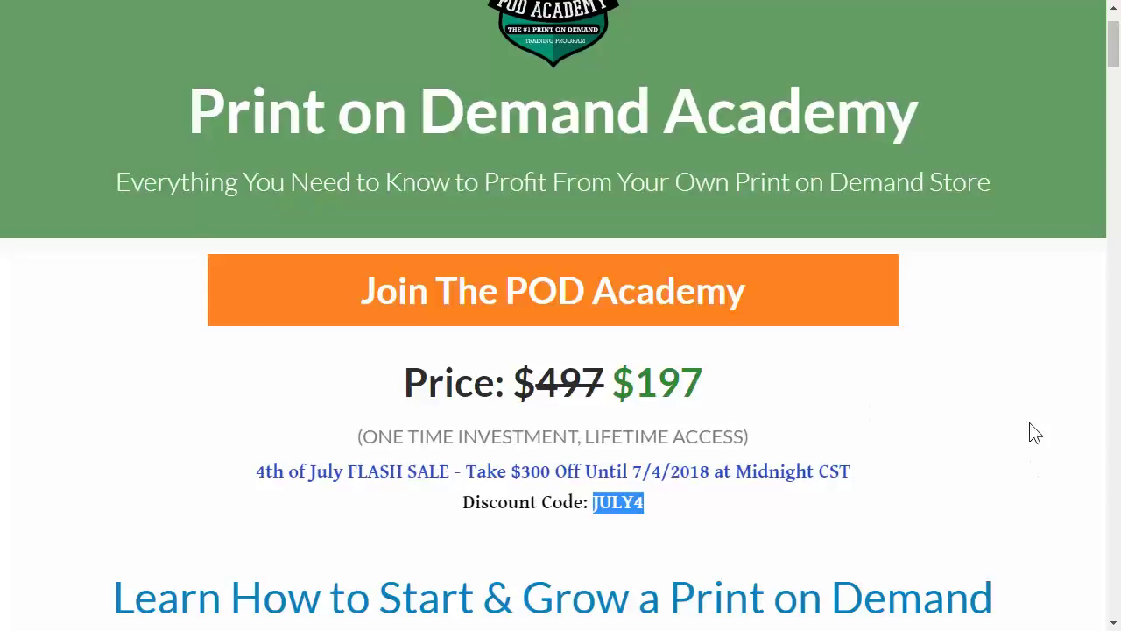
scroll(1032, 389, up, 1)
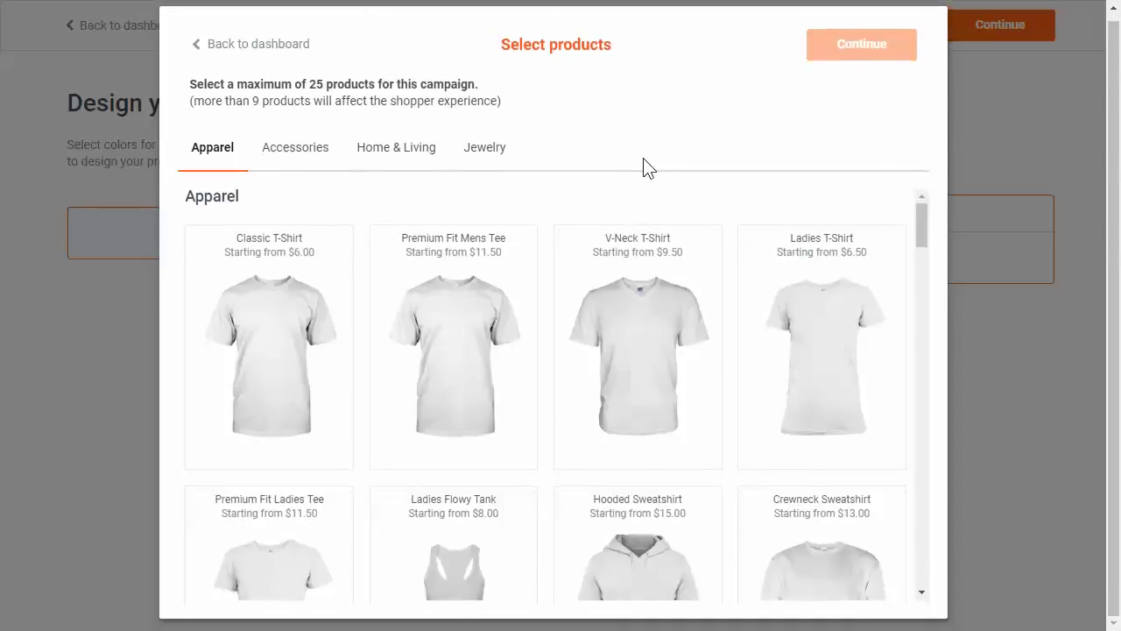
Browse the product categories in Teechip's Select products list
drag(917, 220, 911, 372)
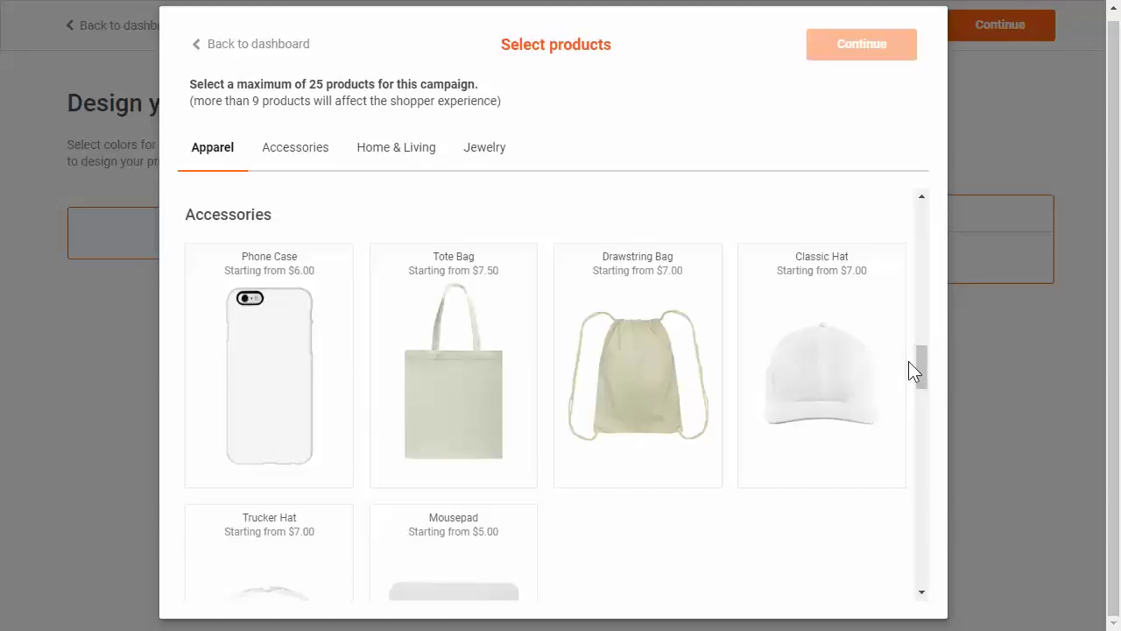
drag(918, 359, 929, 475)
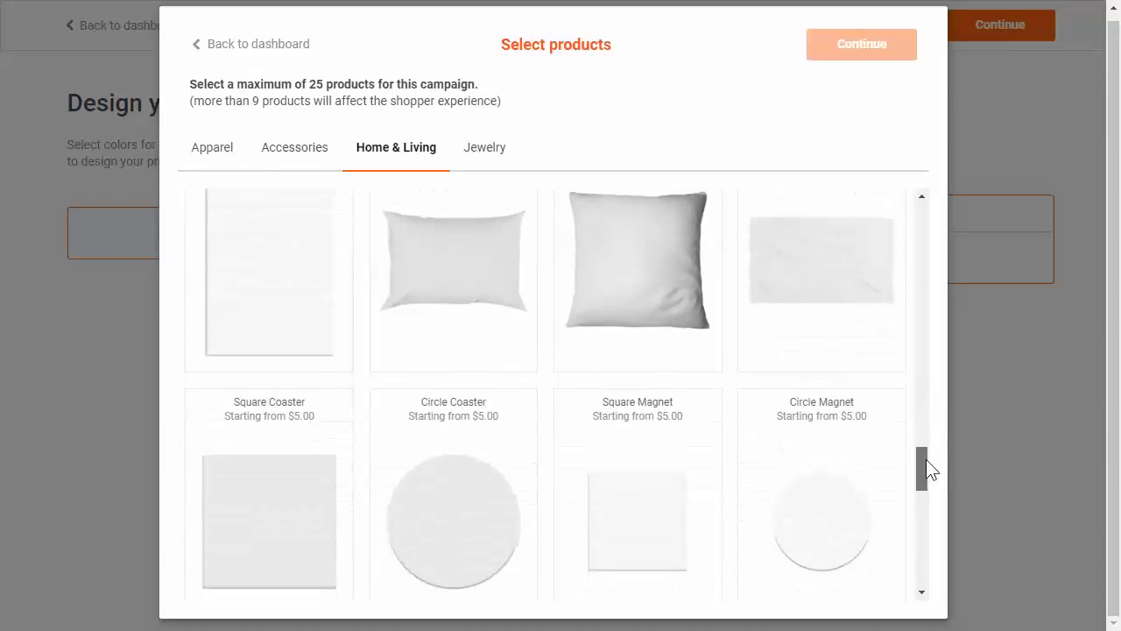
mouse_move(925, 467)
mouse_down()
mouse_move(919, 529)
mouse_move(915, 513)
mouse_up()
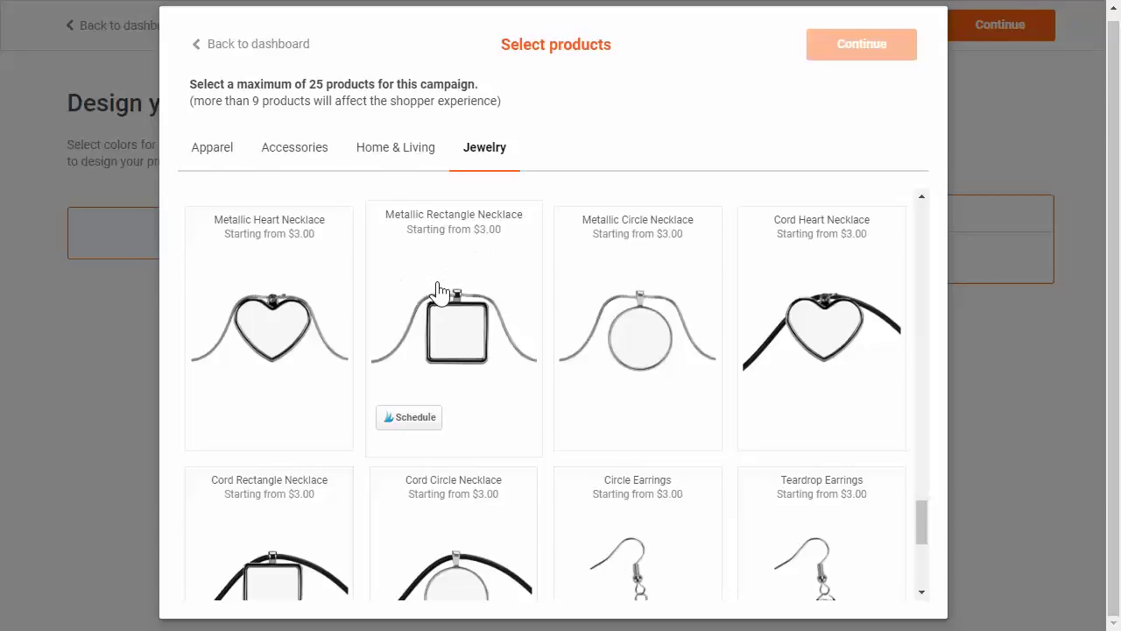
mouse_move(454, 328)
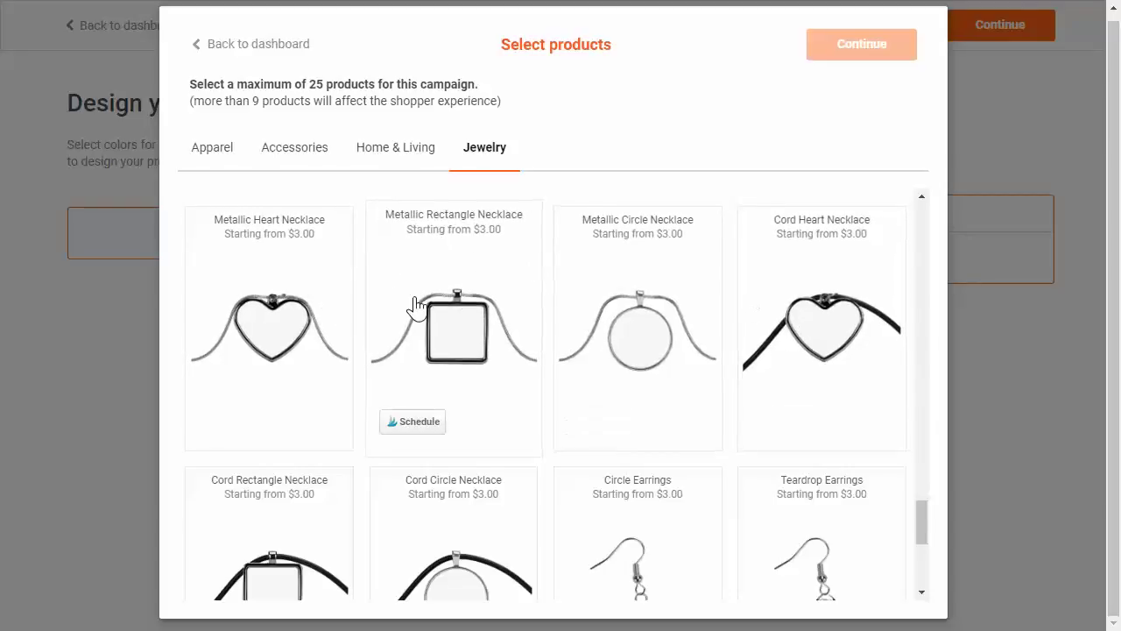
scroll(417, 308, down, 1)
scroll(614, 386, down, 1)
scroll(798, 408, up, 1)
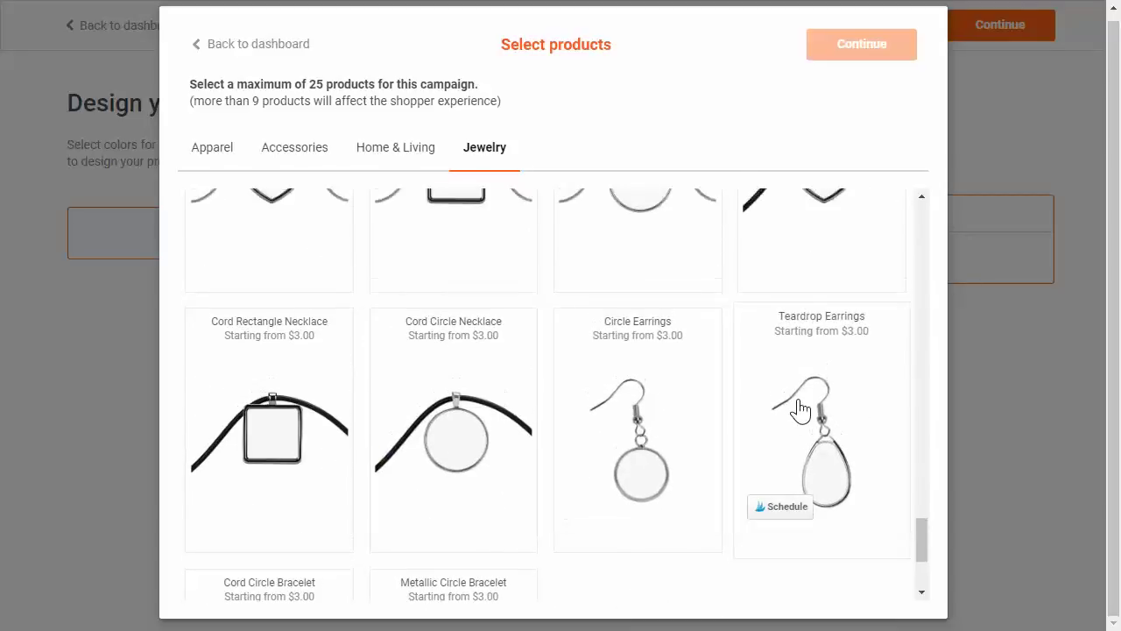
scroll(799, 407, up, 1)
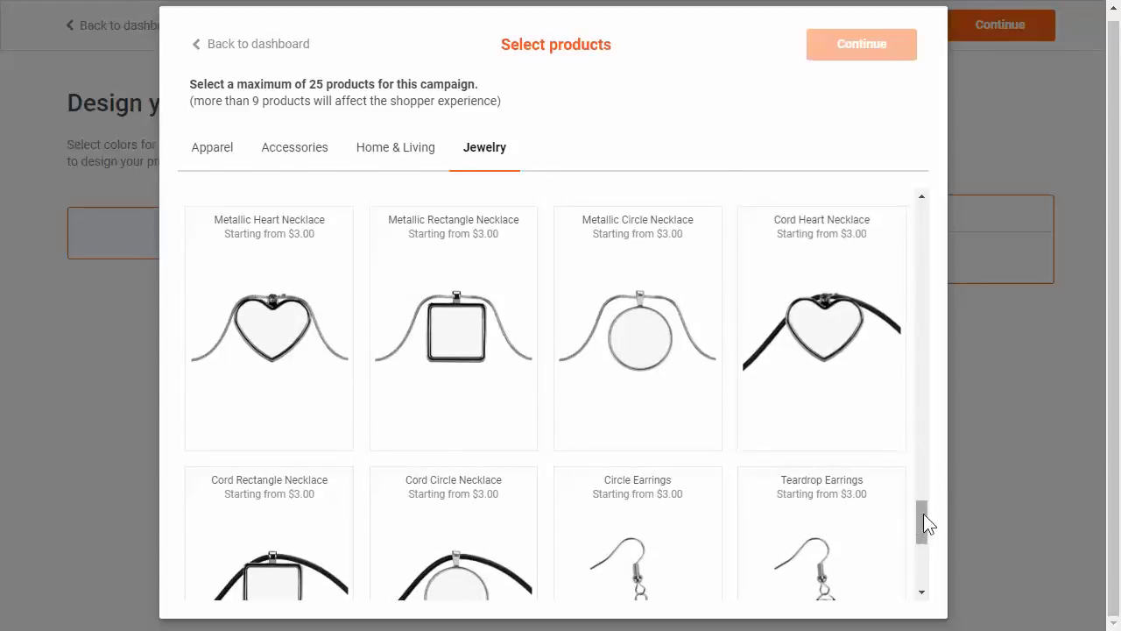
Choose only the Classic T-Shirt under Apparel and continue to its design page
drag(924, 514, 931, 220)
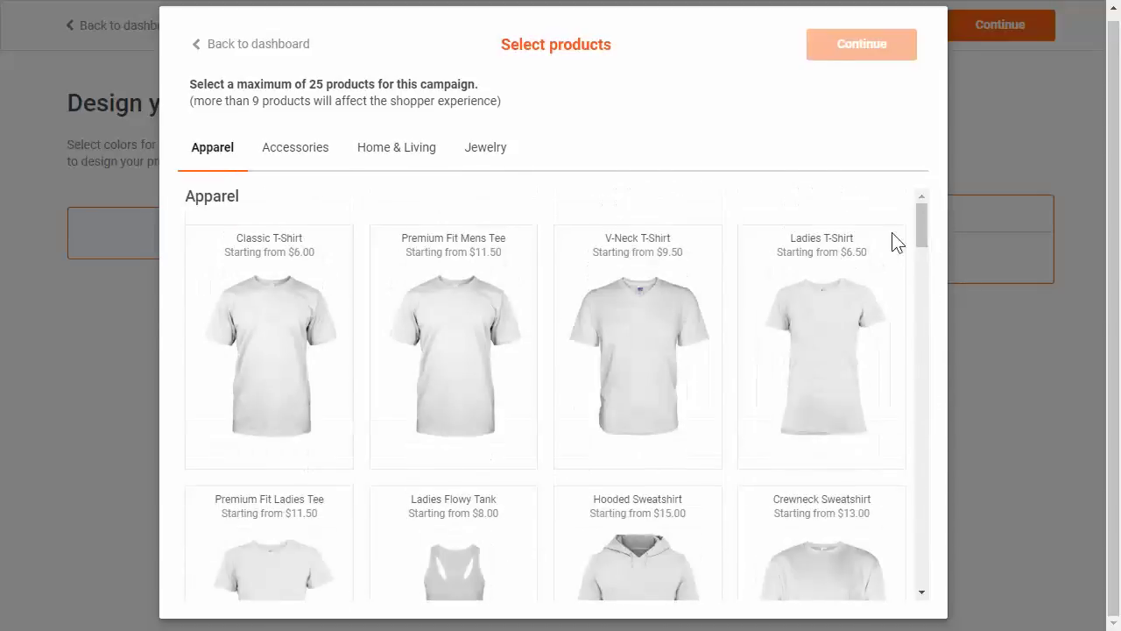
click(301, 325)
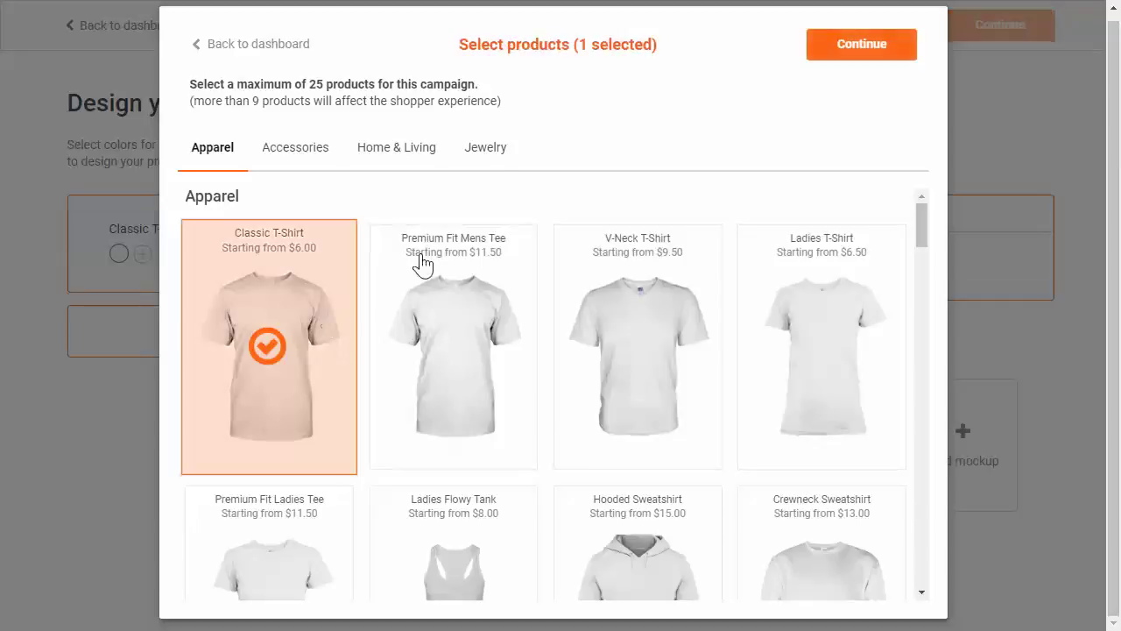
click(872, 60)
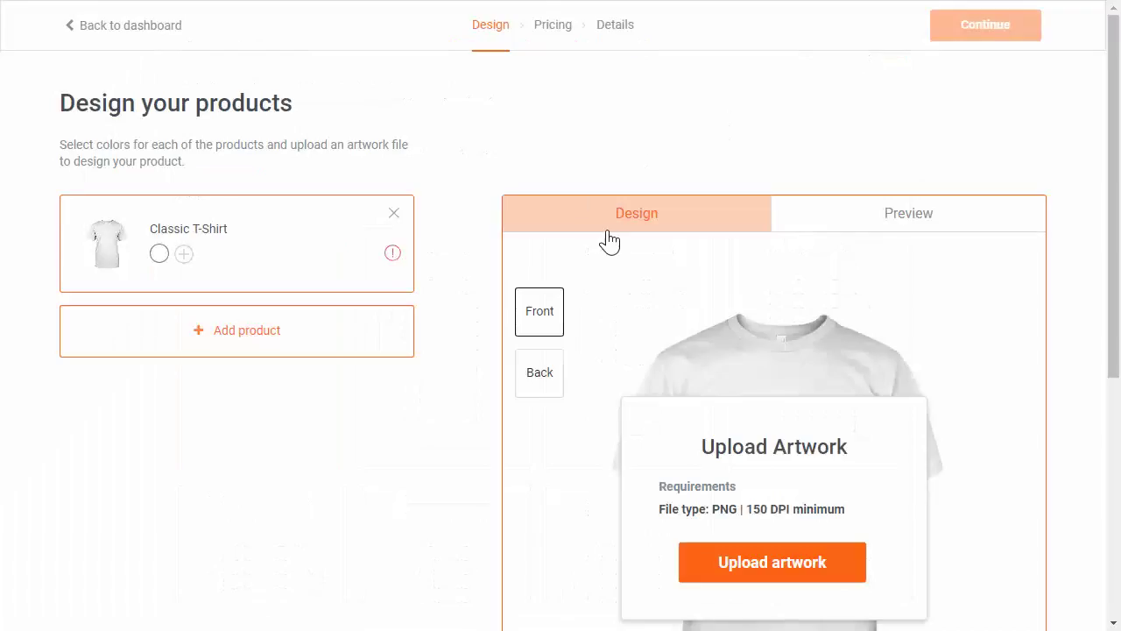
Upload the color-fire unicorn image as the shirt's front artwork
click(756, 563)
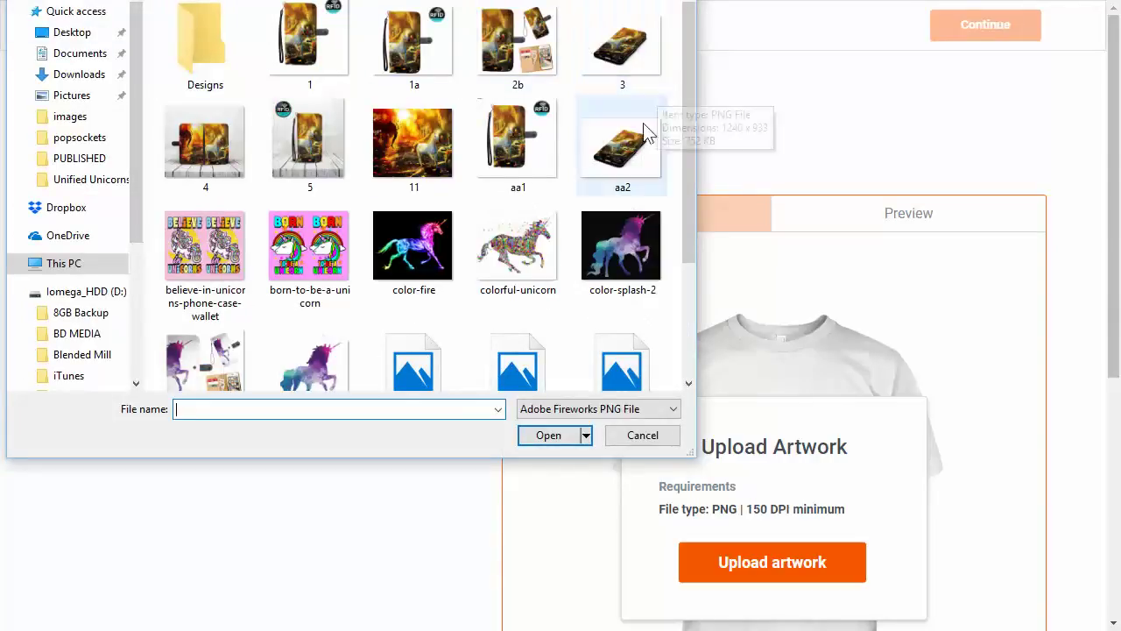
double_click(439, 260)
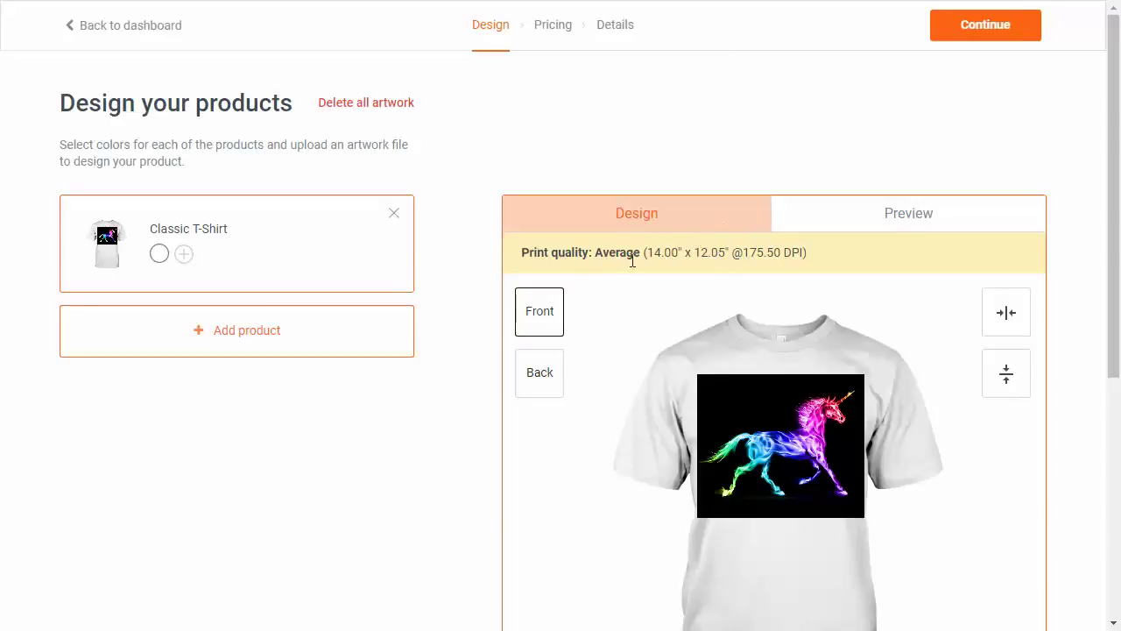
Shrink the unicorn artwork slightly on the shirt front
scroll(474, 335, down, 1)
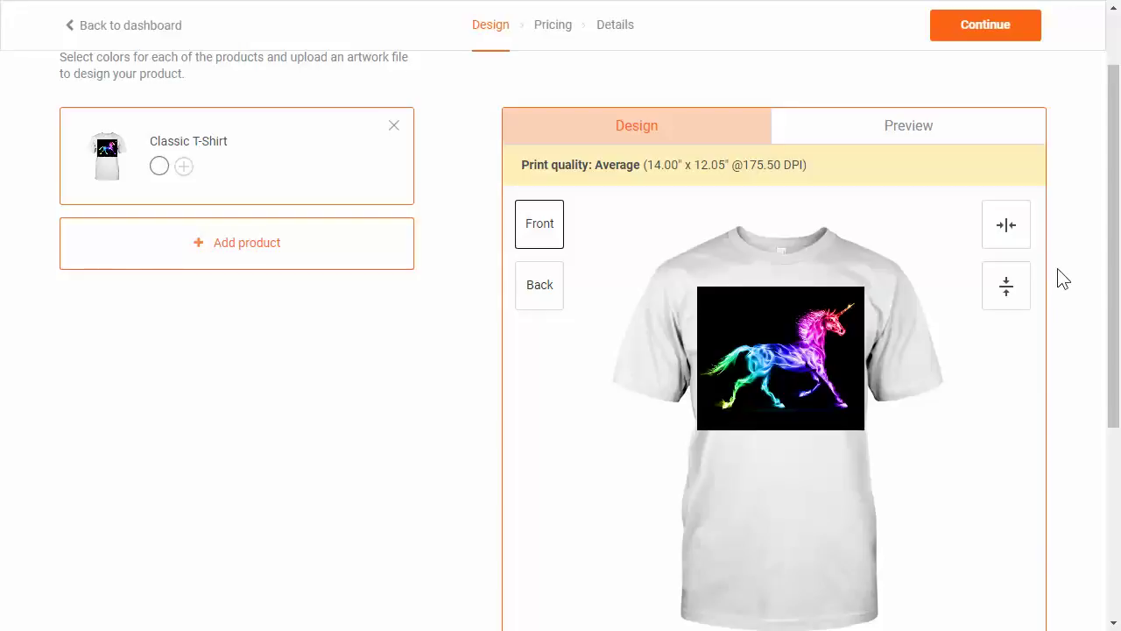
scroll(1061, 281, down, 1)
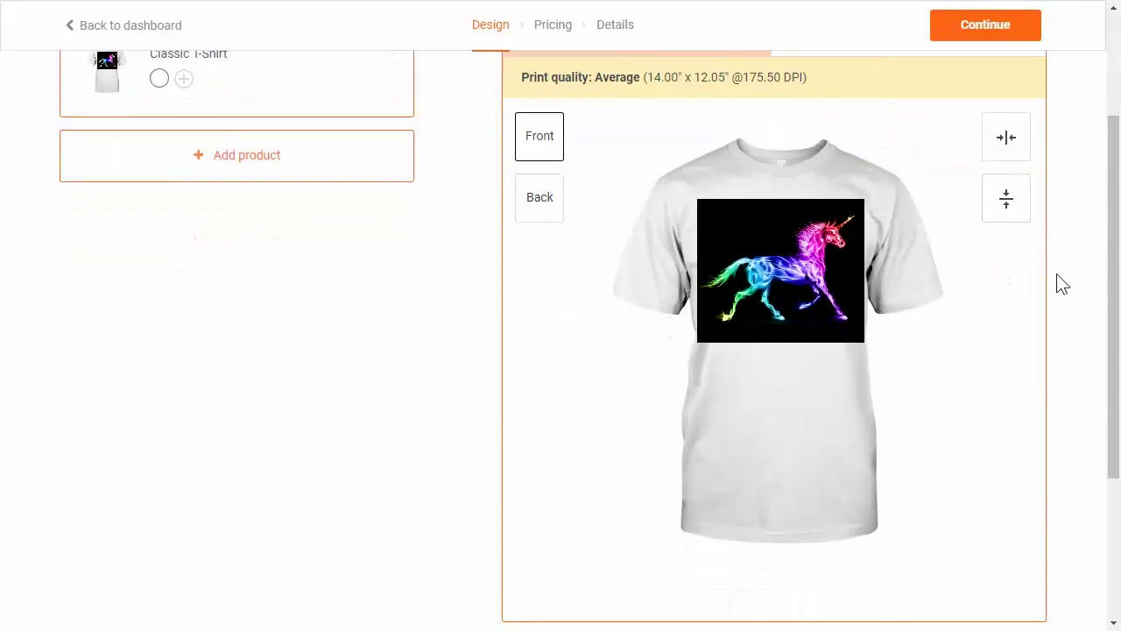
mouse_move(758, 245)
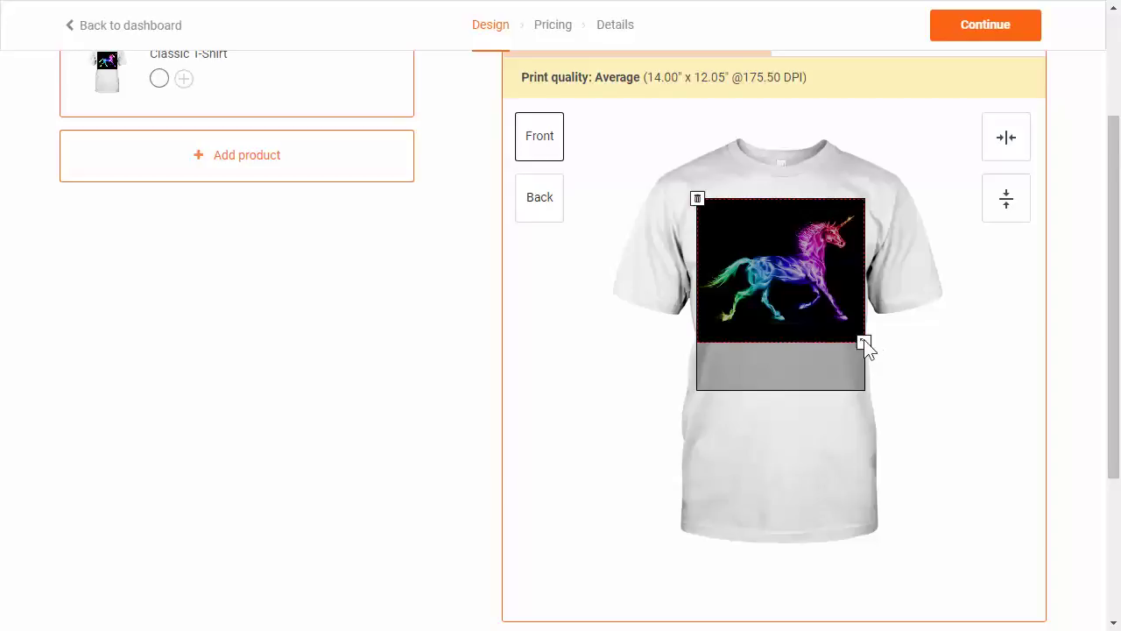
drag(864, 343, 839, 347)
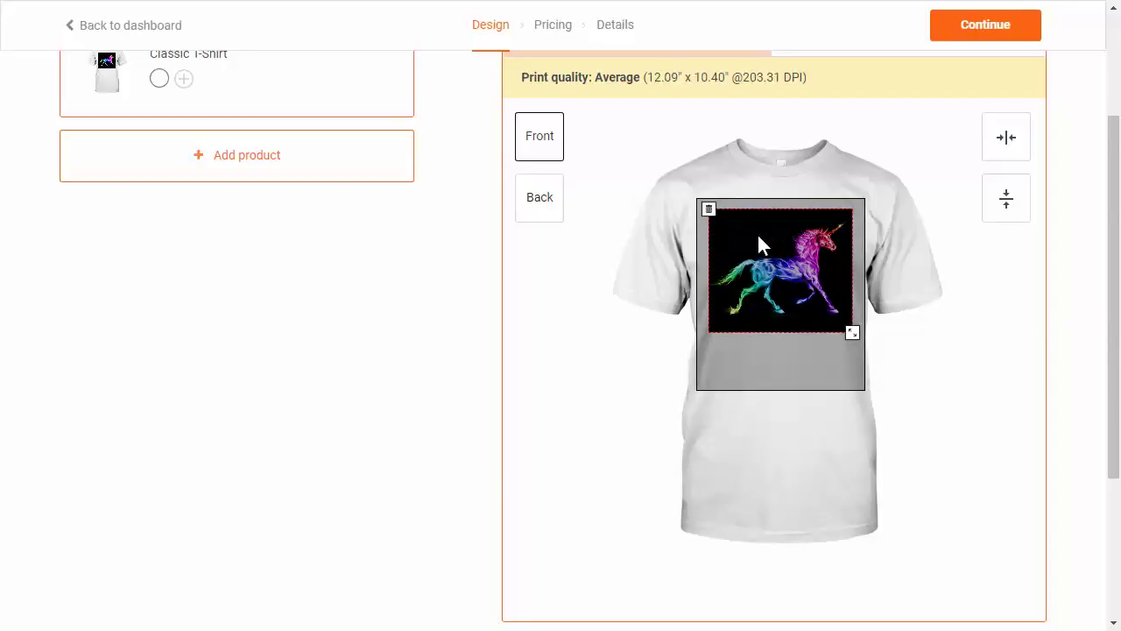
scroll(282, 256, up, 2)
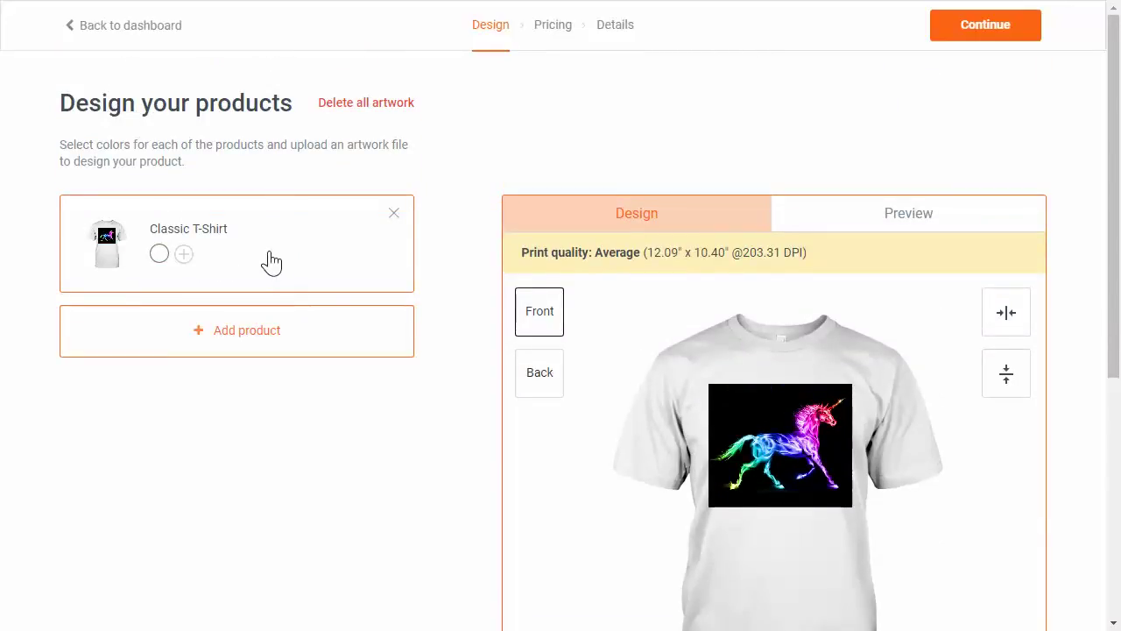
Add True Red, Chocolate, J Navy and Athletic Heather shirt colours and proceed to pricing
click(185, 254)
click(669, 177)
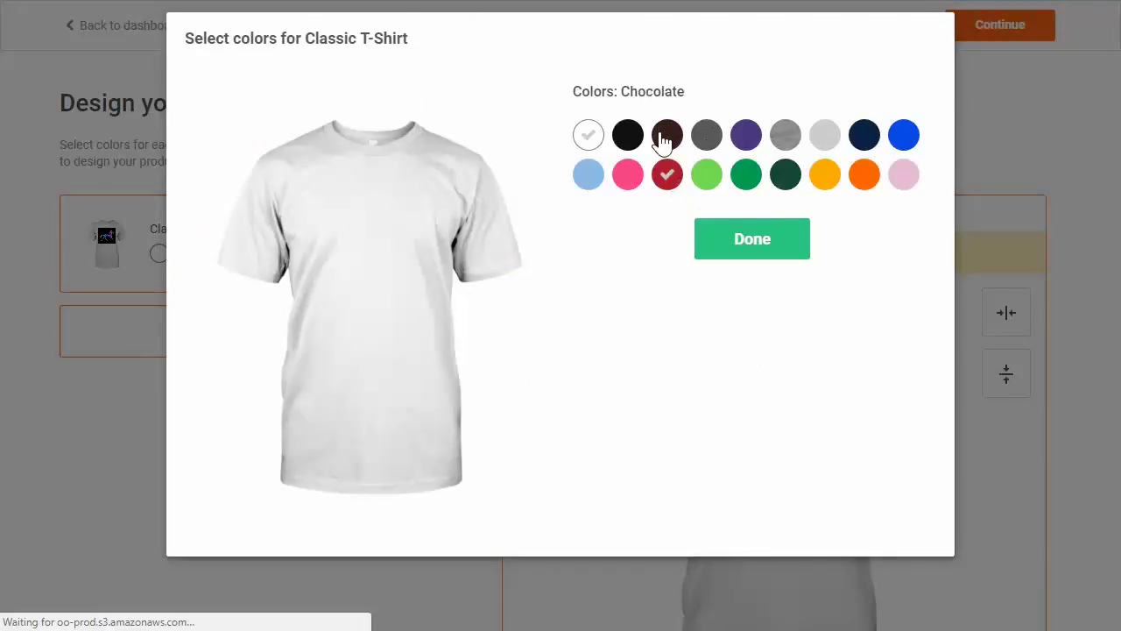
click(666, 137)
click(860, 140)
click(782, 139)
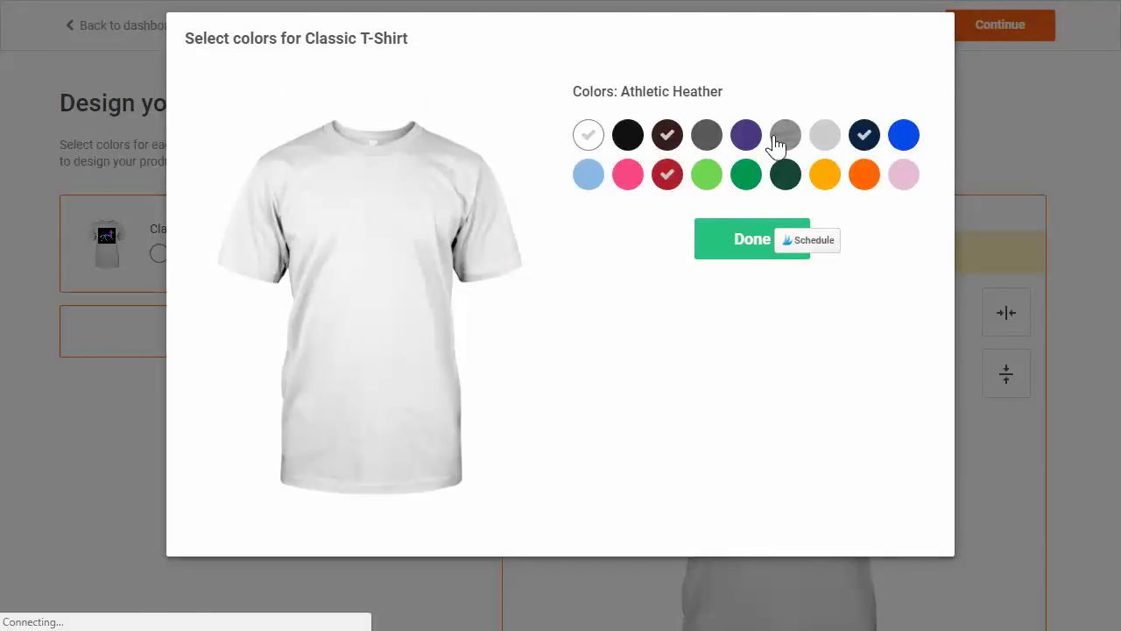
click(714, 247)
click(999, 35)
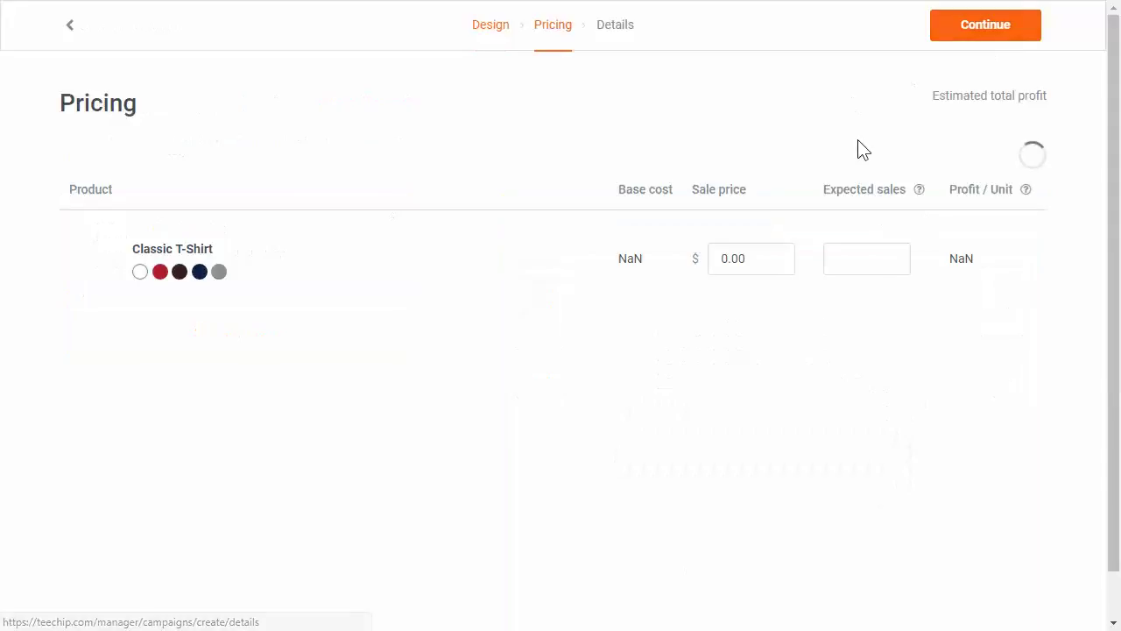
Try replacing the 22.95 sale price, reaching 17.99 with $11.15 profit per unit
click(758, 232)
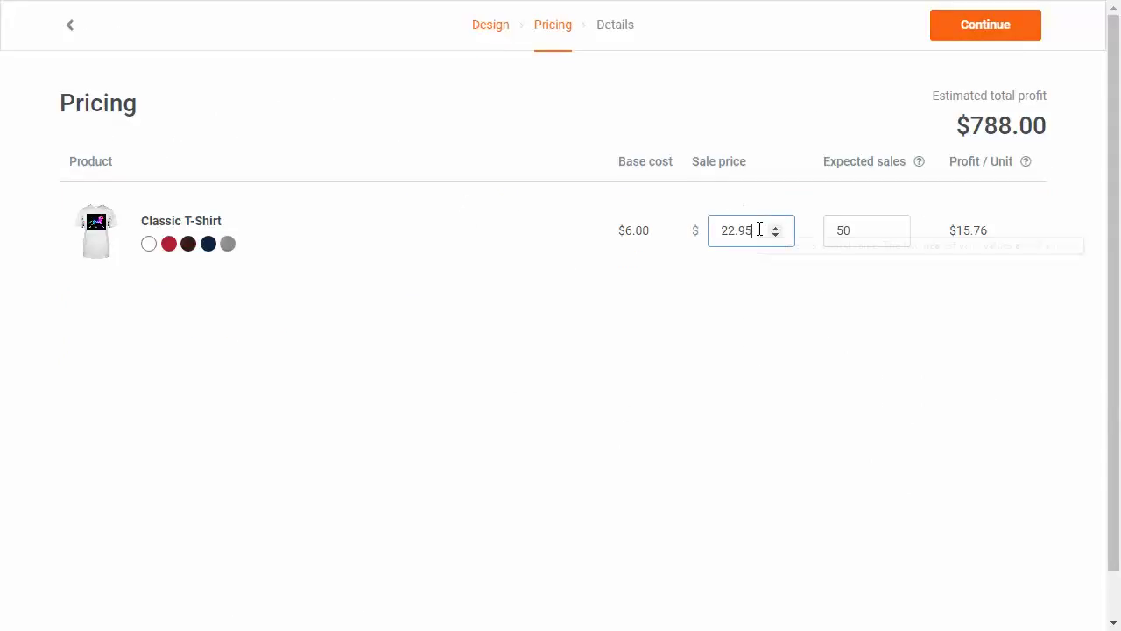
key(ctrl+a)
text(14.99)
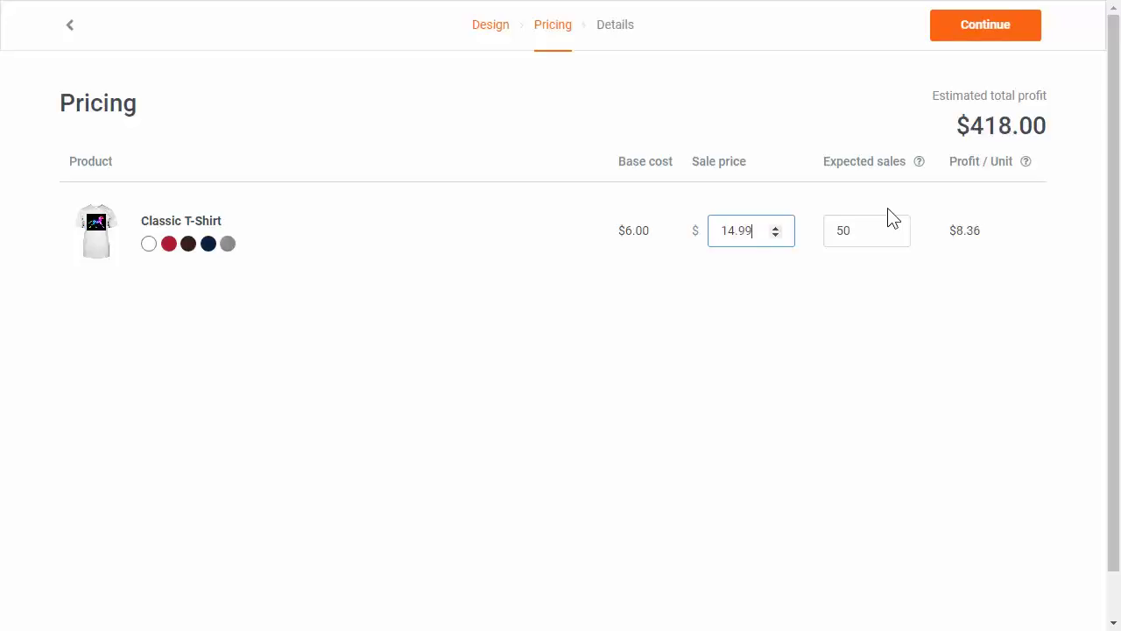
key(BackSpace)
key(BackSpace)
key(BackSpace)
key(BackSpace)
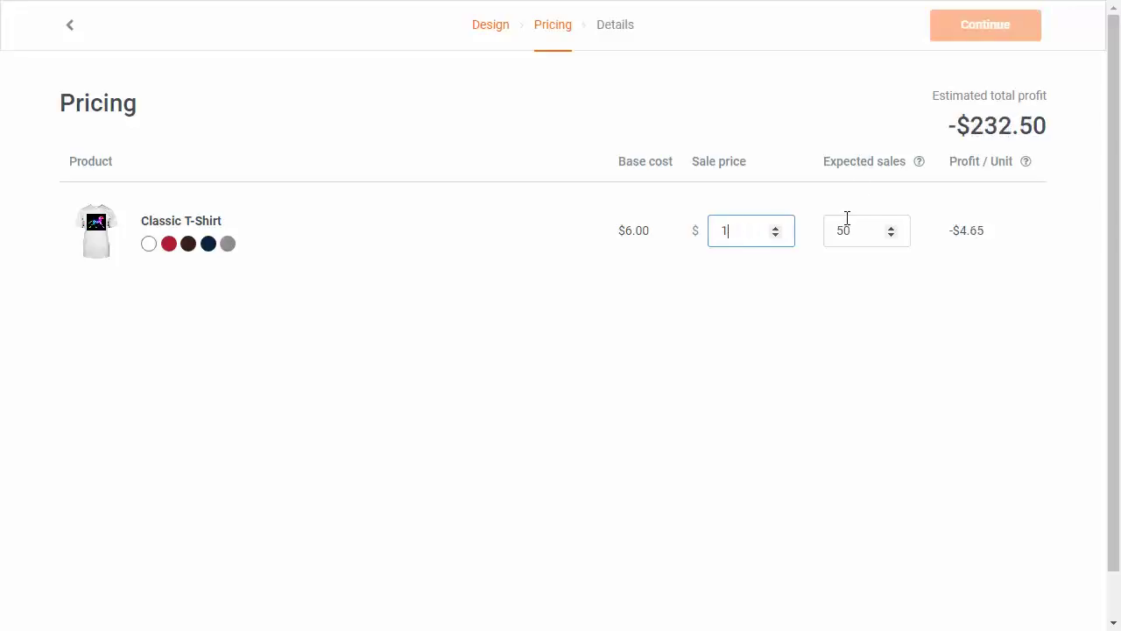
text(7.99)
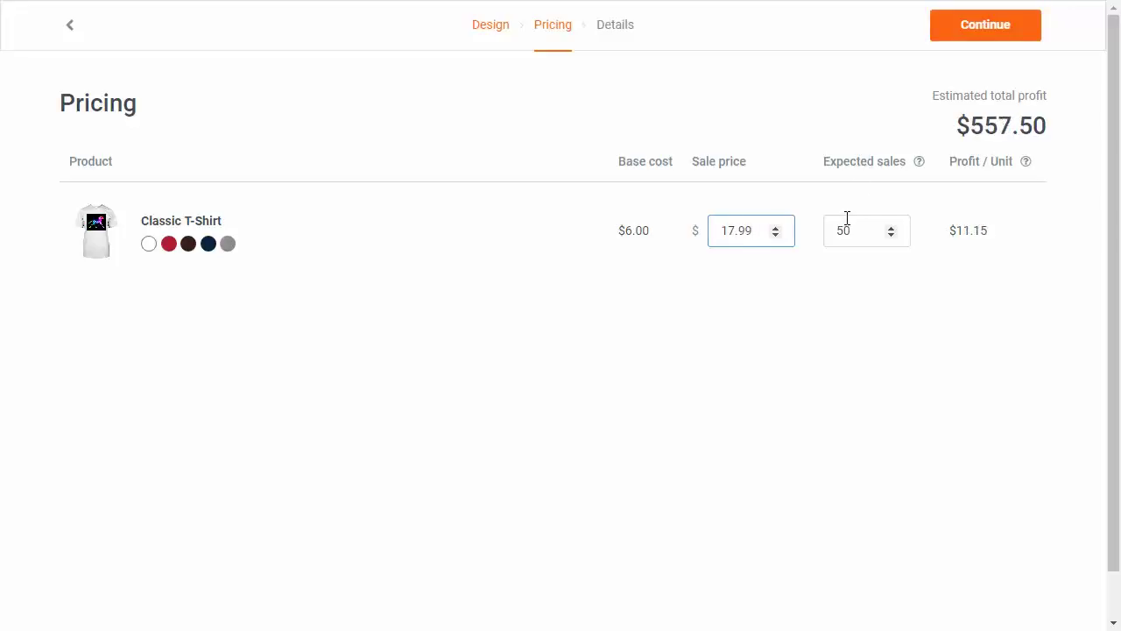
click(682, 417)
drag(991, 236, 954, 232)
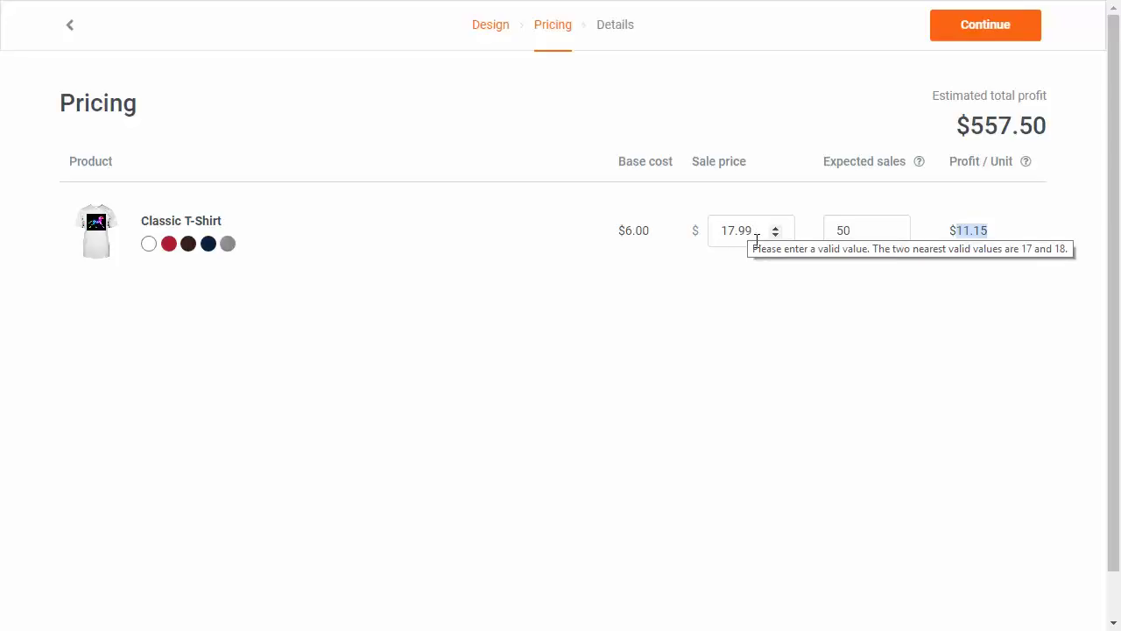
Set the sale price to $9, giving $2.79 profit per unit
drag(749, 230, 717, 230)
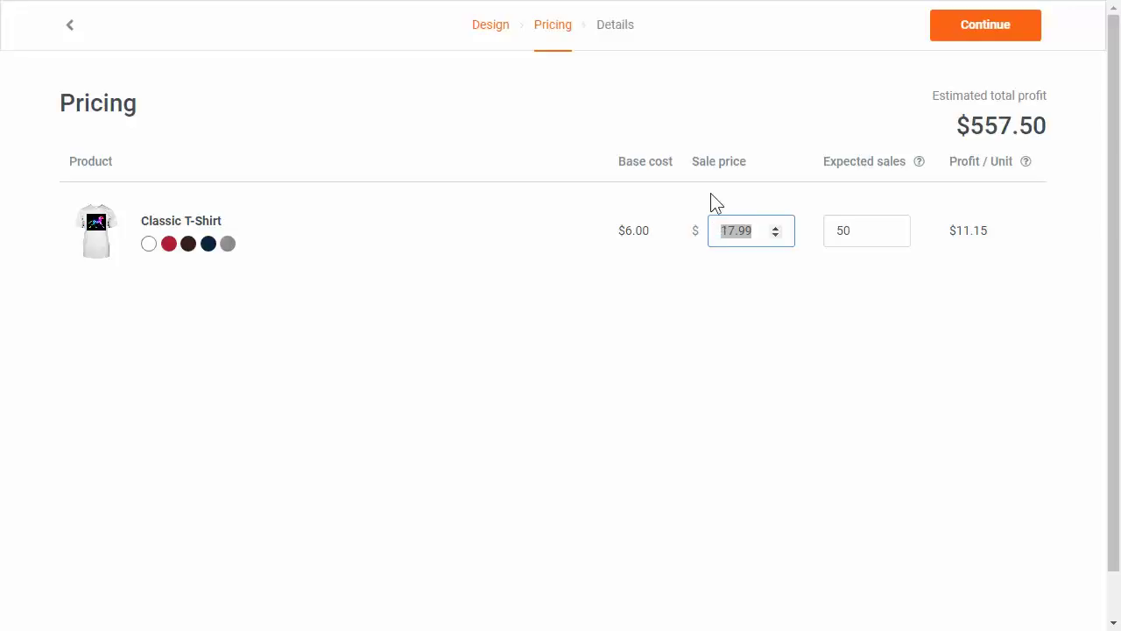
text(9)
click(806, 326)
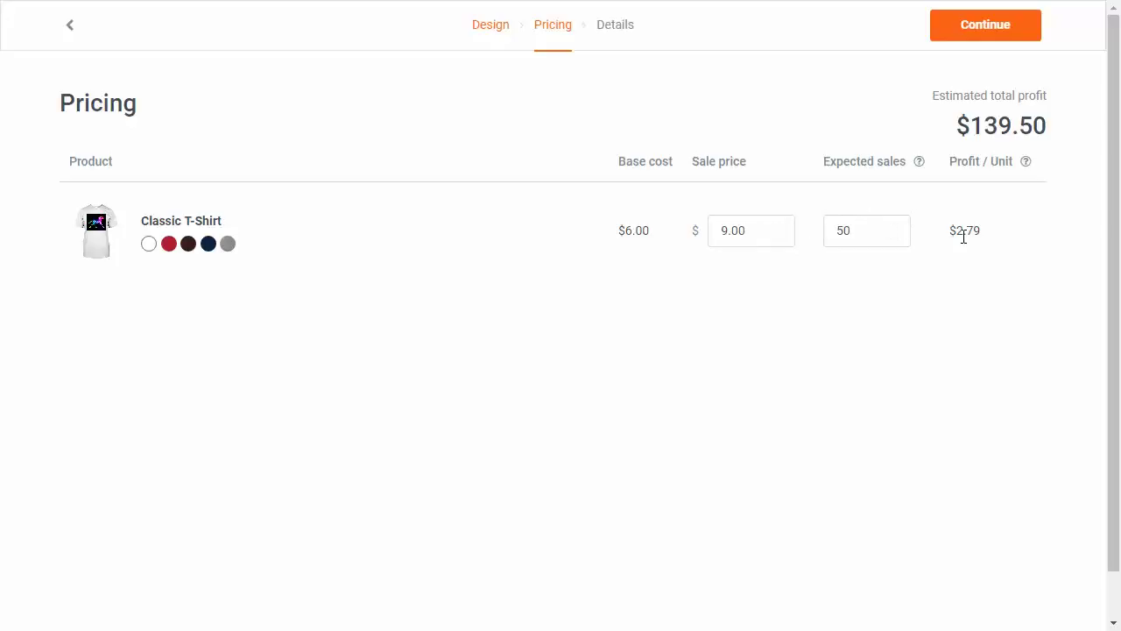
drag(958, 234, 996, 243)
click(847, 333)
Raise the sale price to $14.99 and note the $8.36 profit per unit
double_click(746, 233)
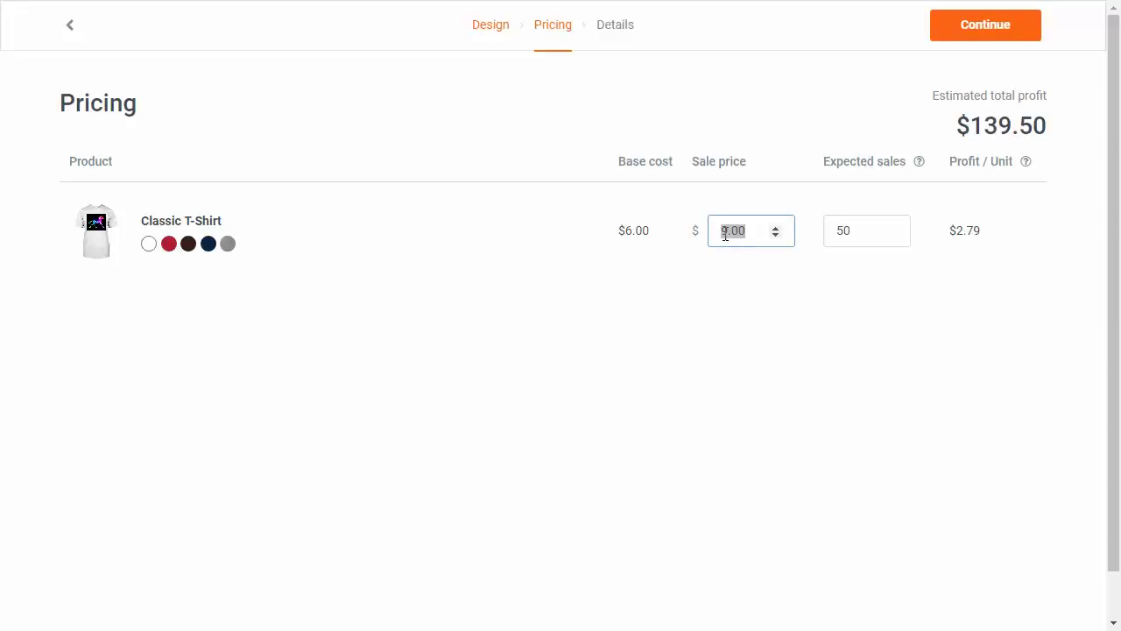
text(14.99)
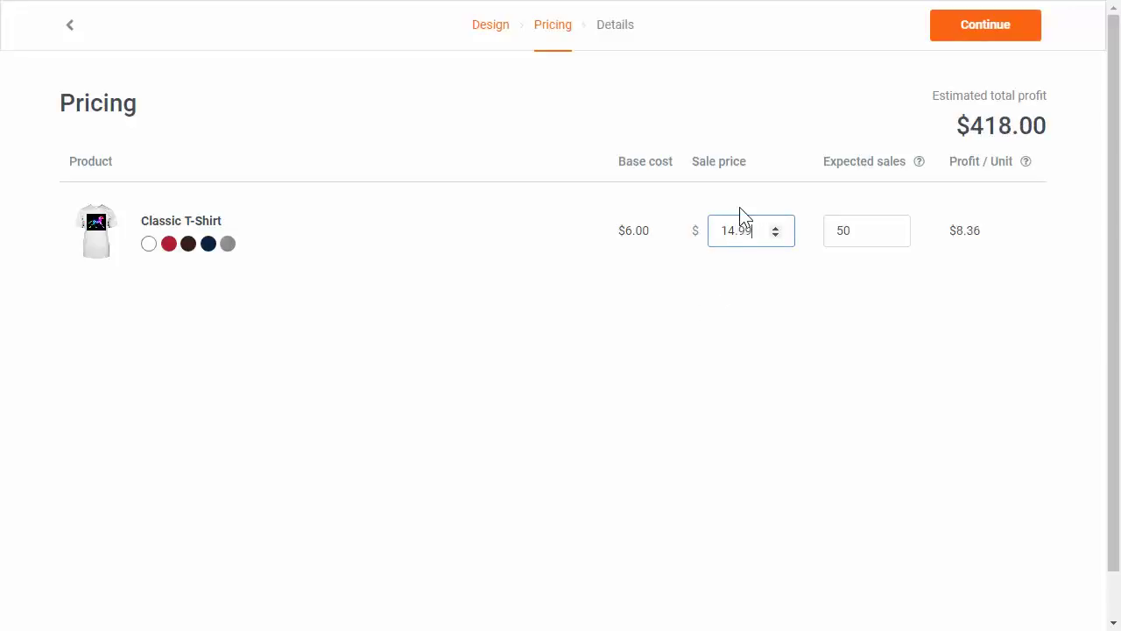
click(832, 431)
drag(983, 232, 956, 233)
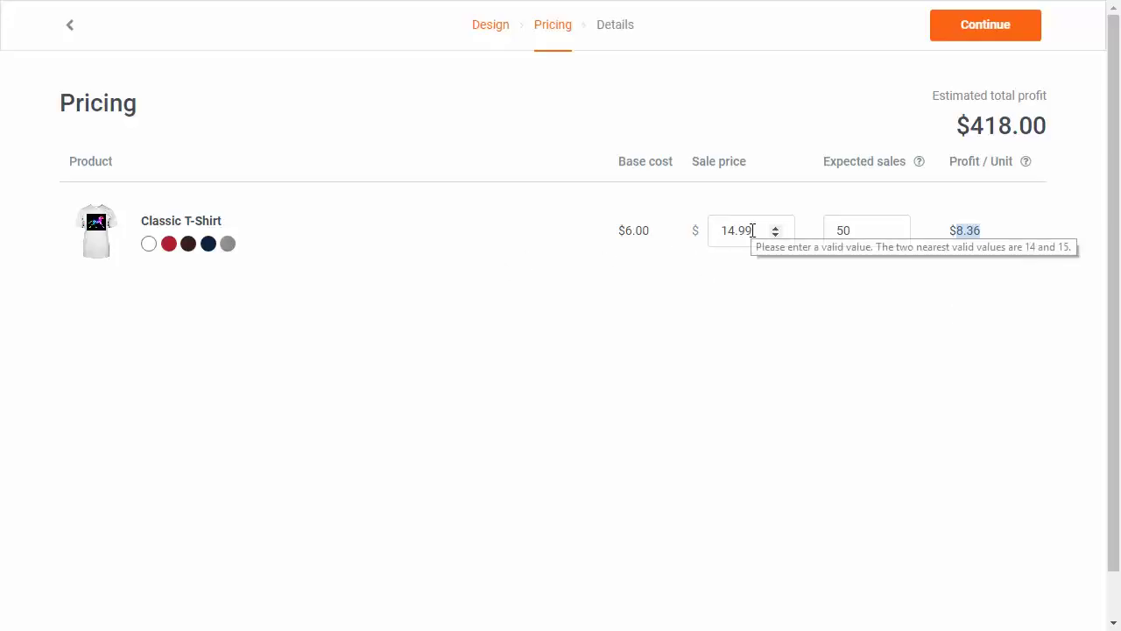
Compare a $9 price, then restore the sale price to $14.99
drag(751, 230, 724, 242)
text(9)
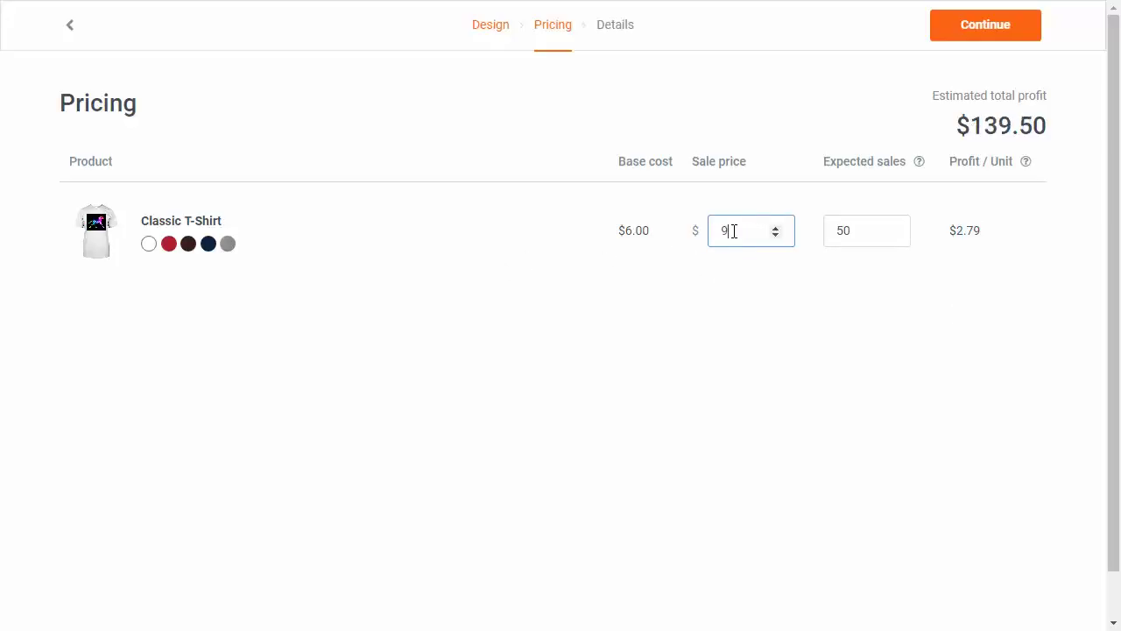
click(835, 425)
double_click(719, 231)
text(14.99)
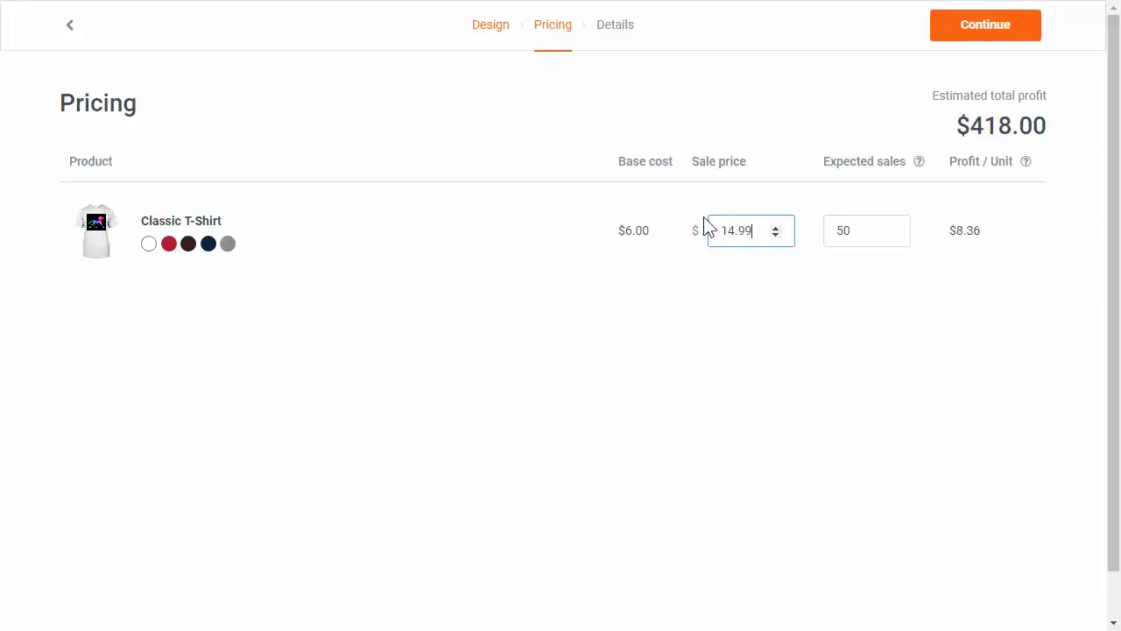
click(742, 344)
Move to the Details step and visit the empty Title and Description fields
click(970, 34)
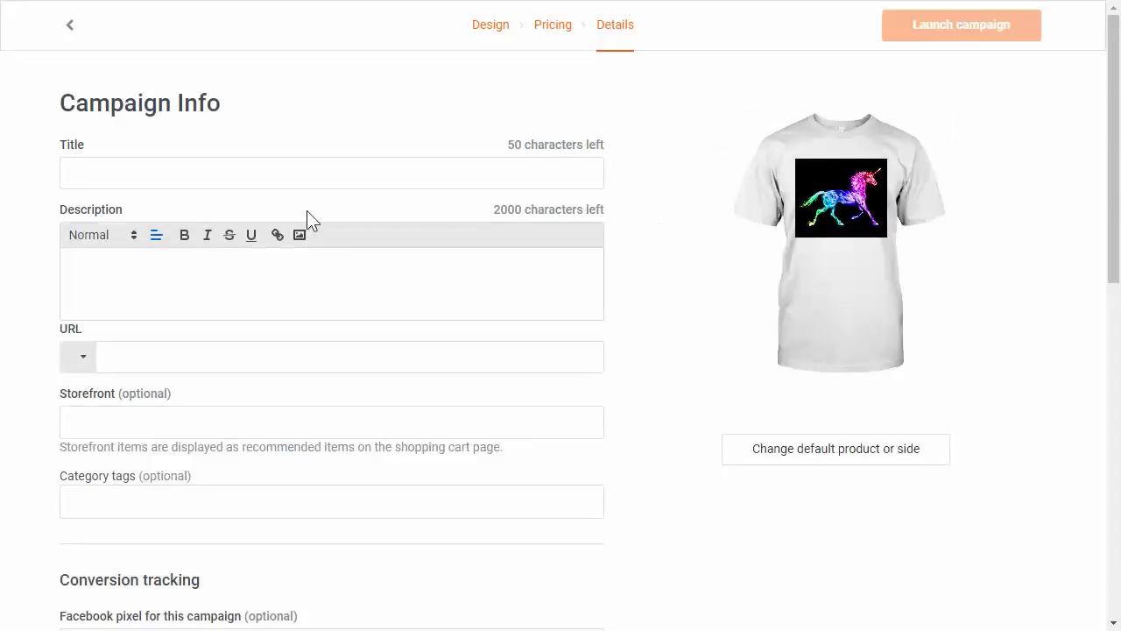
click(167, 181)
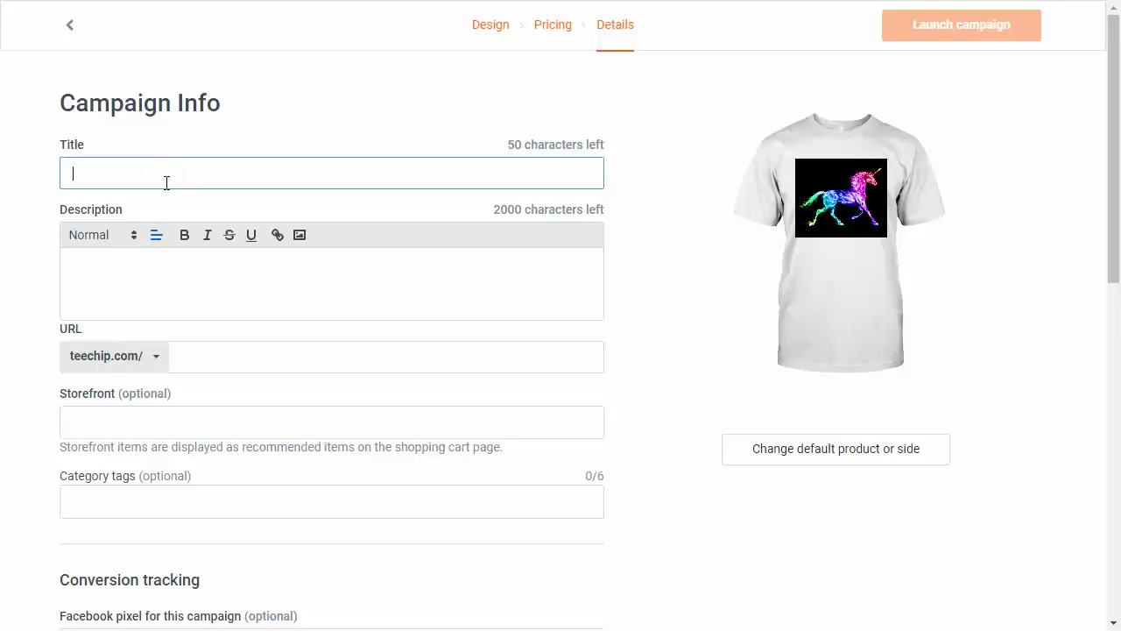
click(394, 260)
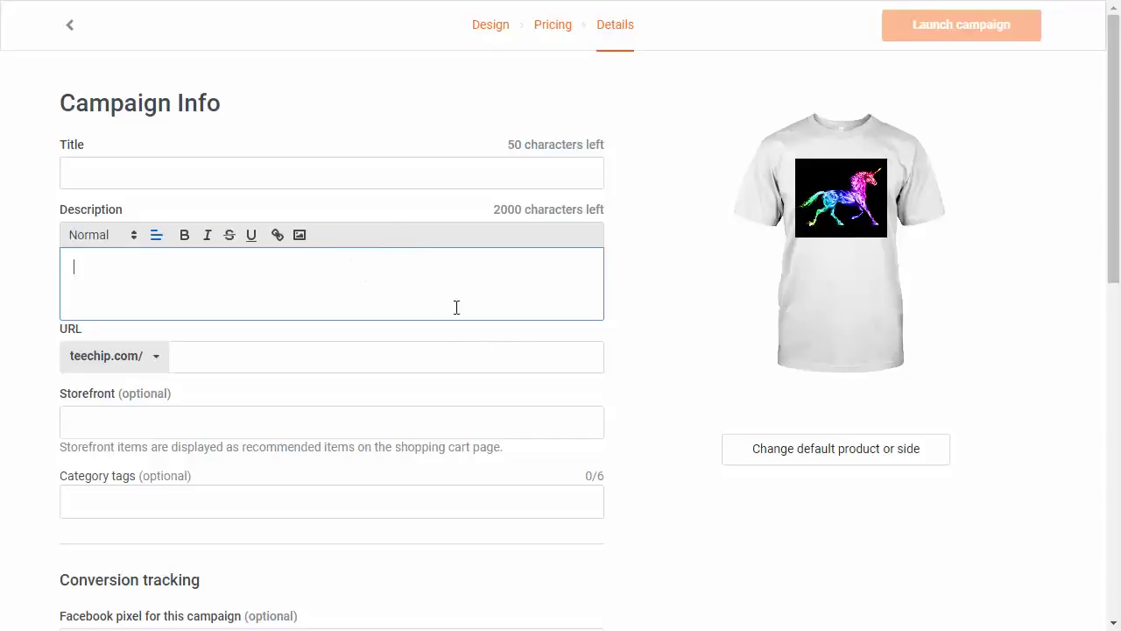
Visit the campaign URL and Facebook pixel fields, leaving them blank
click(409, 355)
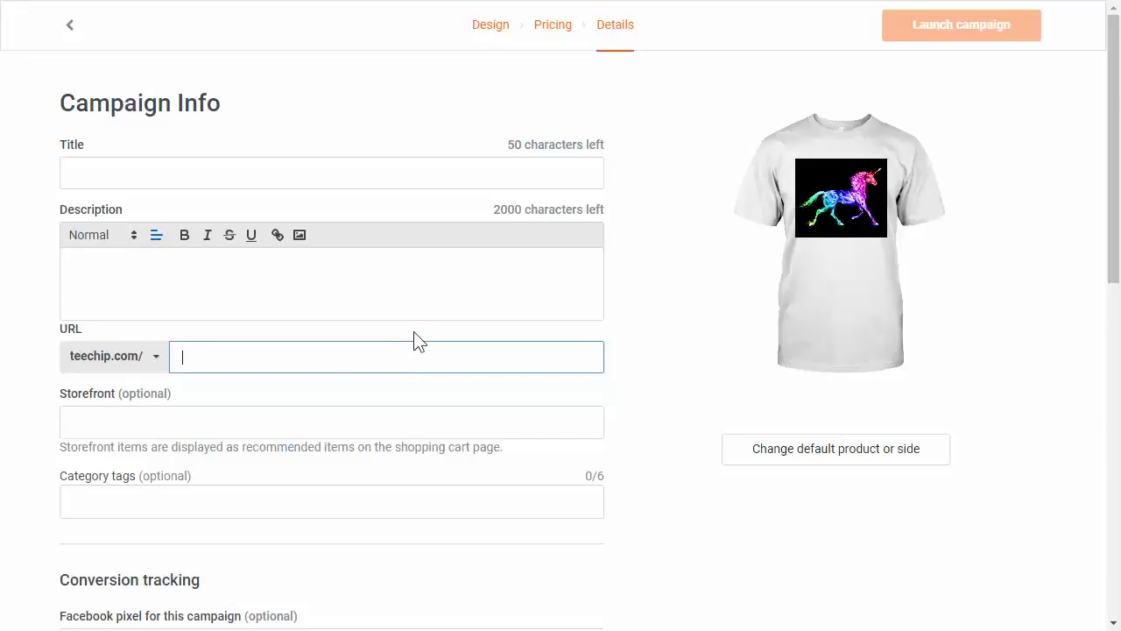
scroll(415, 342, down, 1)
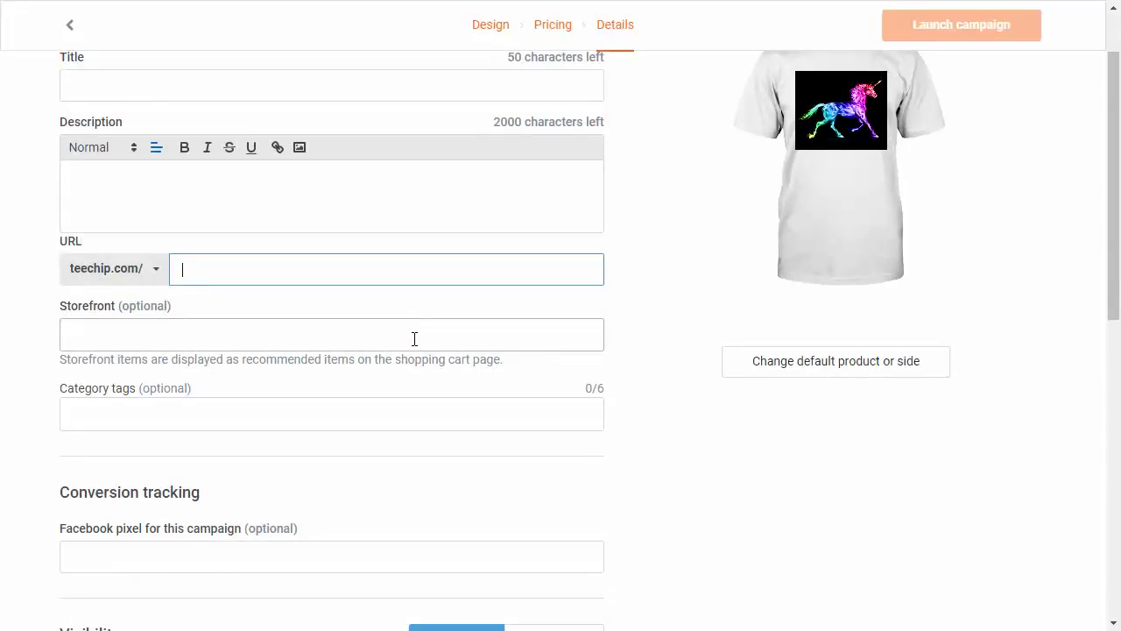
scroll(414, 339, down, 1)
scroll(412, 341, down, 1)
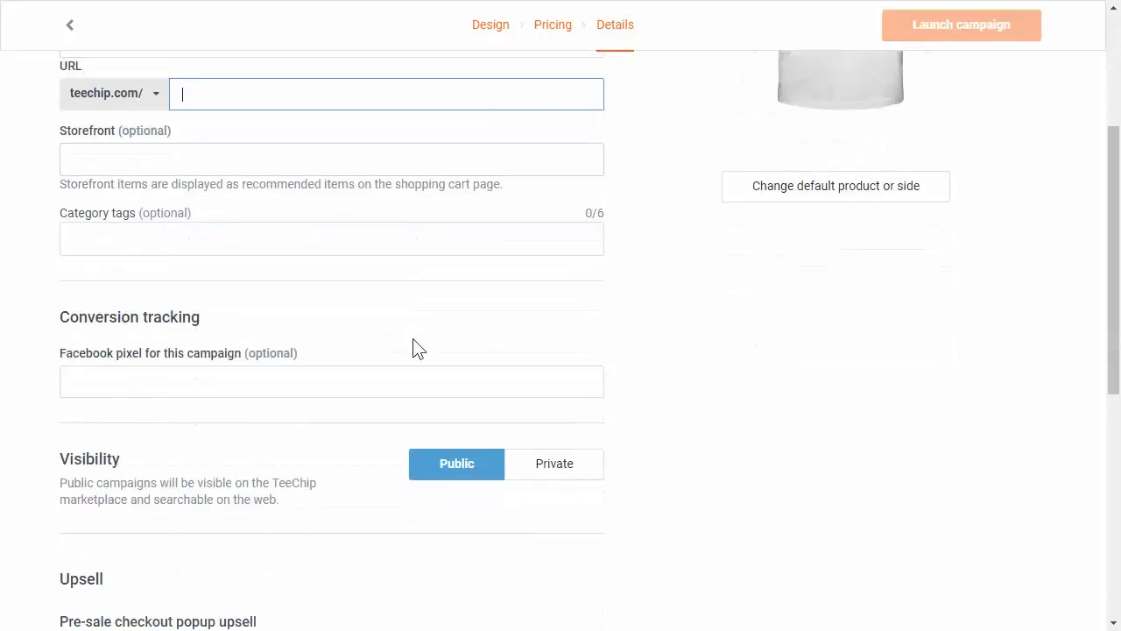
click(278, 393)
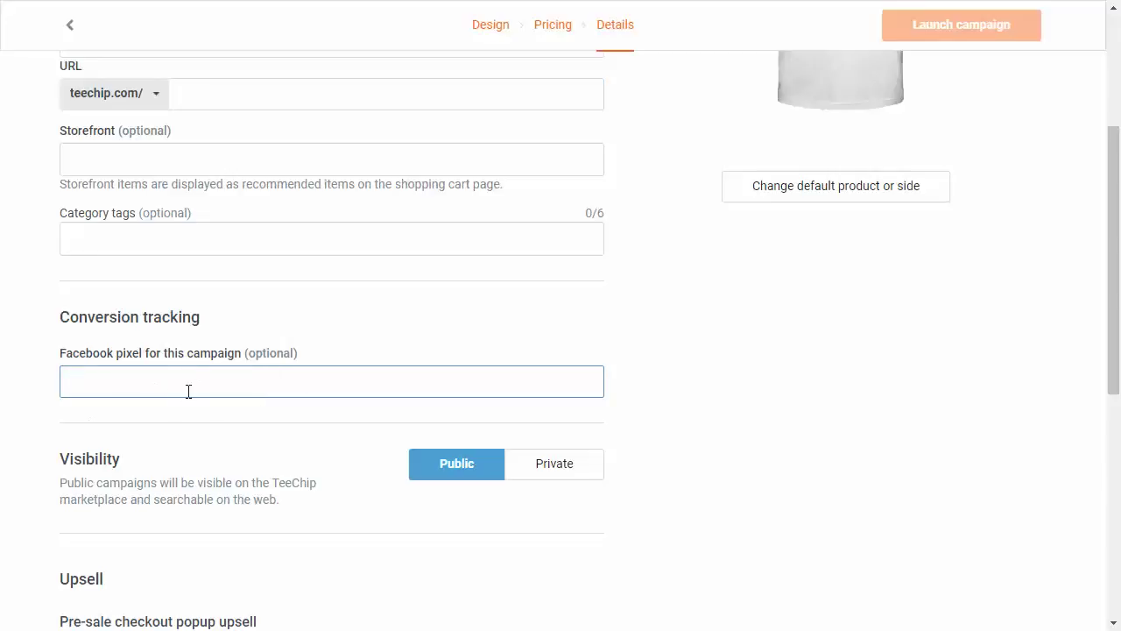
click(753, 351)
Scroll over the Details form, then open teechip.com in the browser
scroll(754, 351, down, 6)
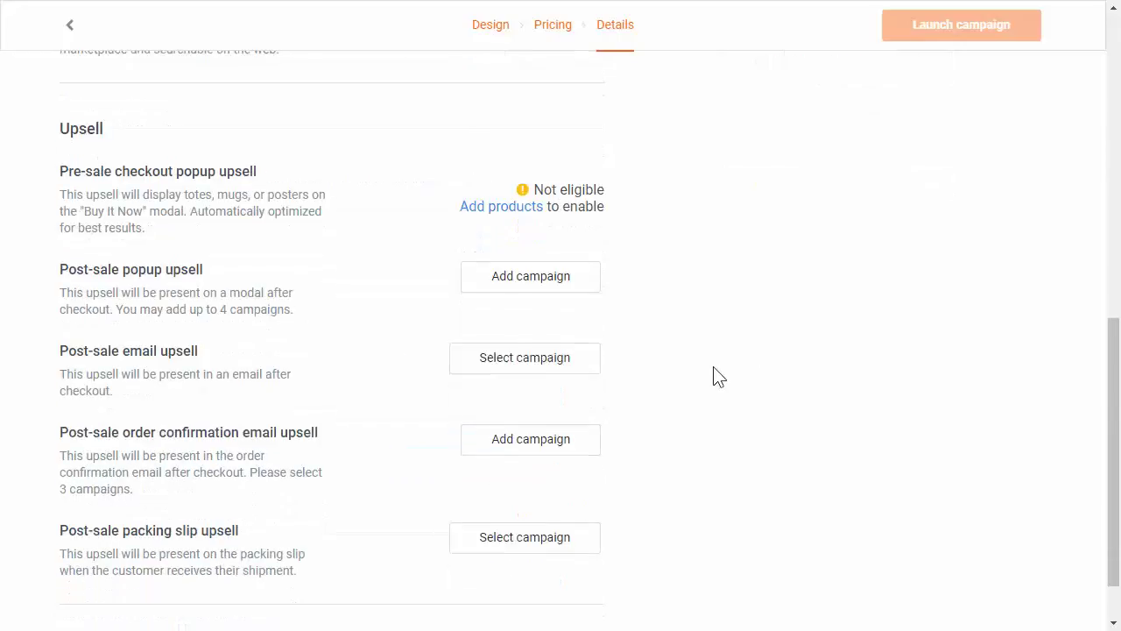
scroll(713, 375, up, 6)
scroll(714, 375, up, 4)
scroll(714, 375, down, 1)
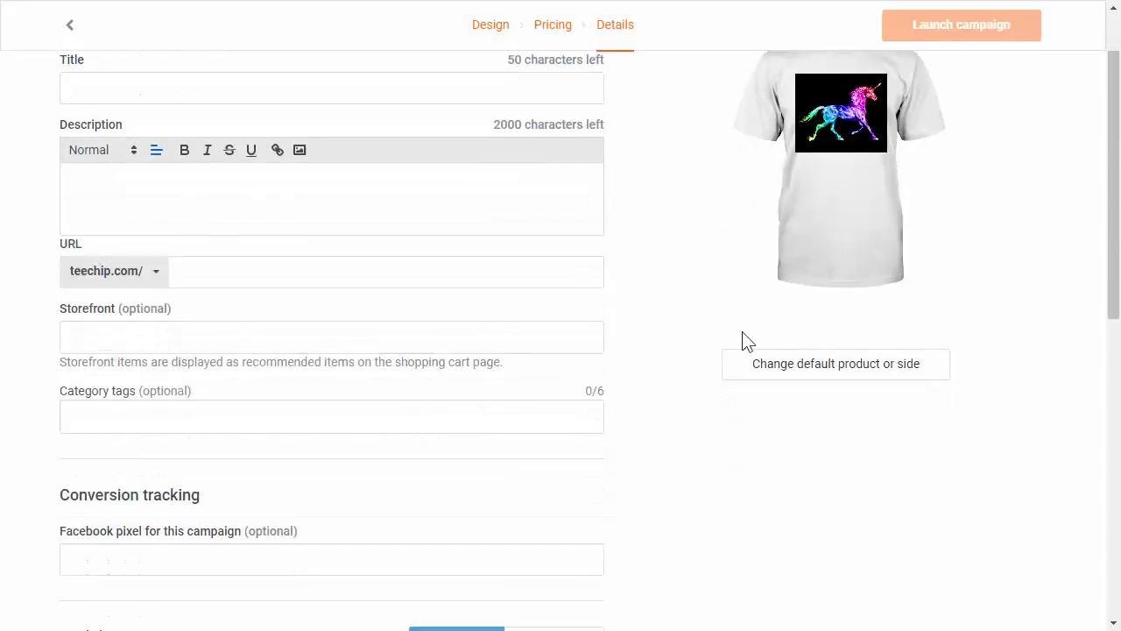
scroll(743, 341, down, 1)
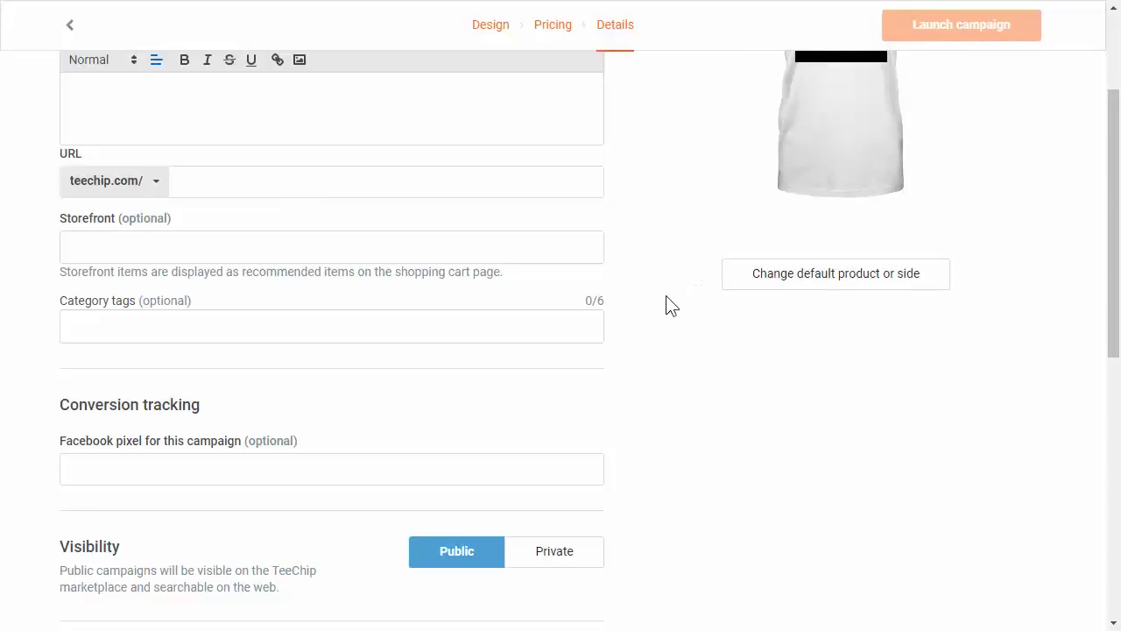
scroll(663, 299, up, 2)
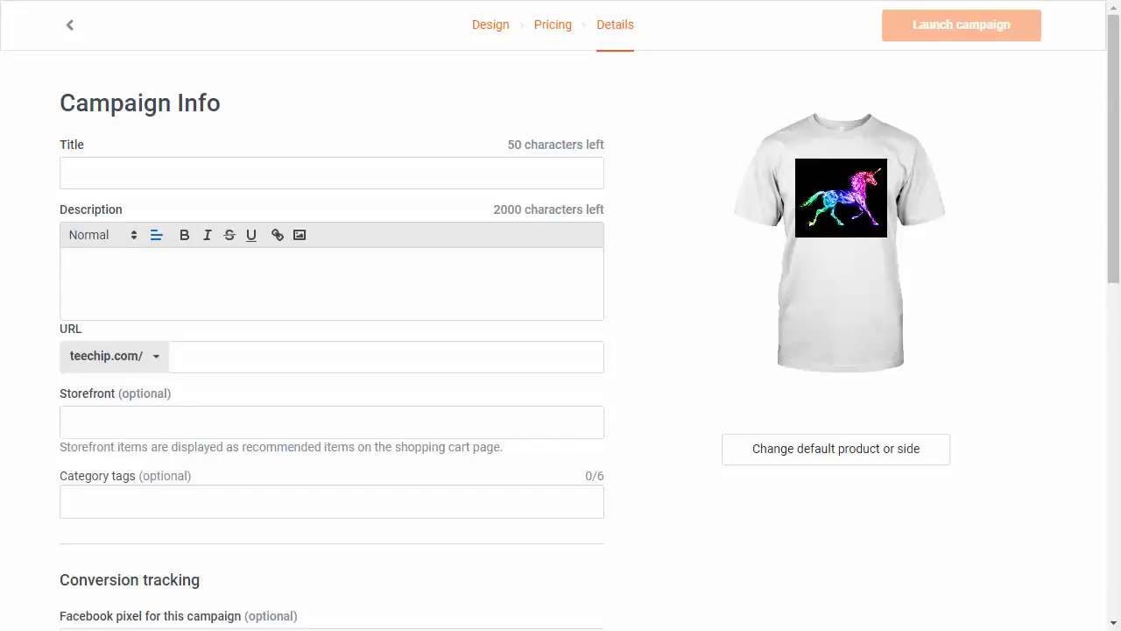
text(tee)
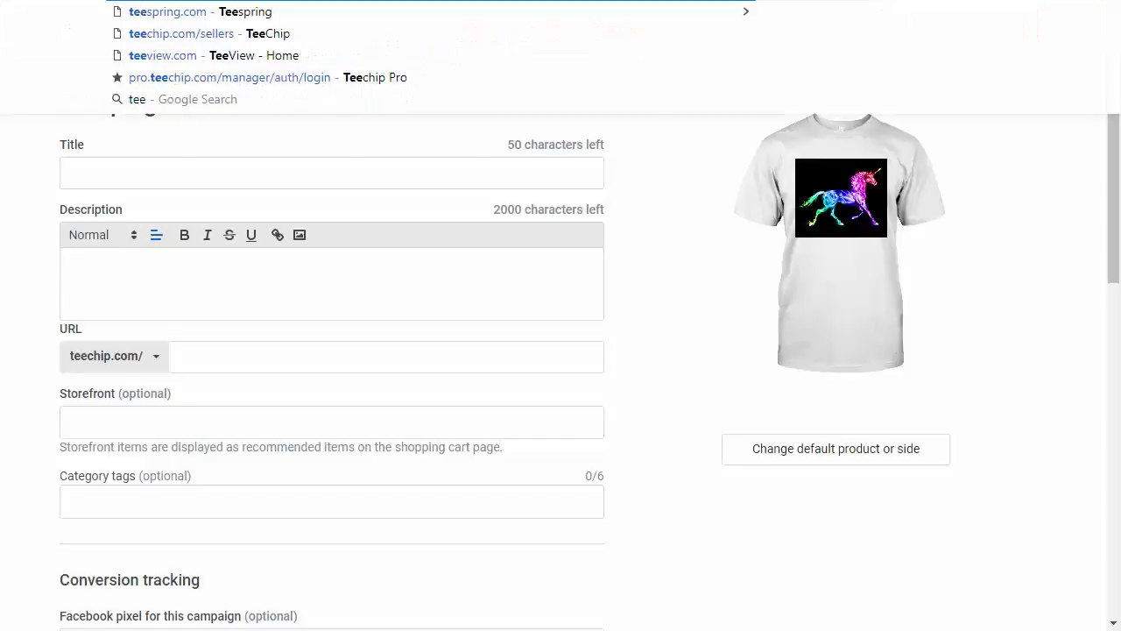
text(chip.com)
key(Return)
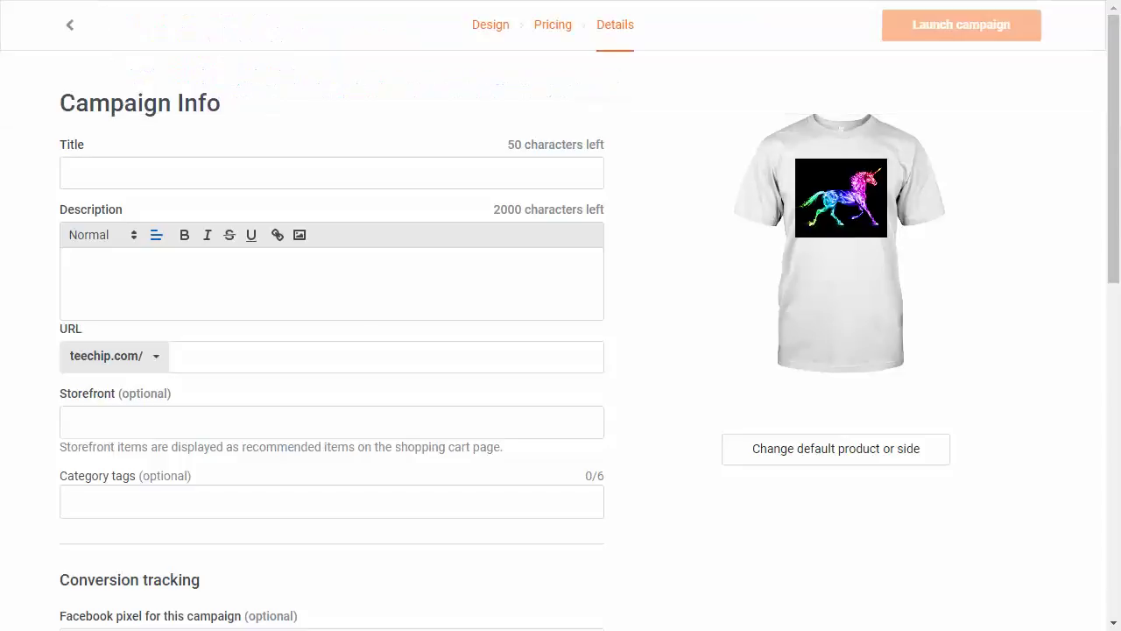
Open the BULLDOG AMERICAN FLAG product page from the US Holidays listing
scroll(572, 303, down, 4)
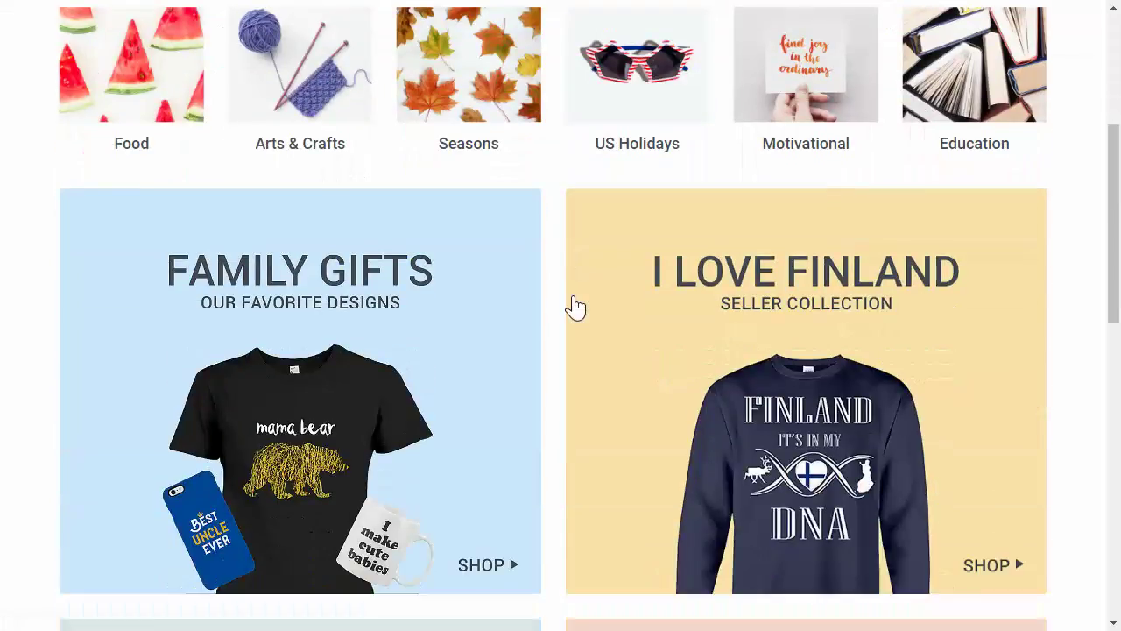
click(624, 140)
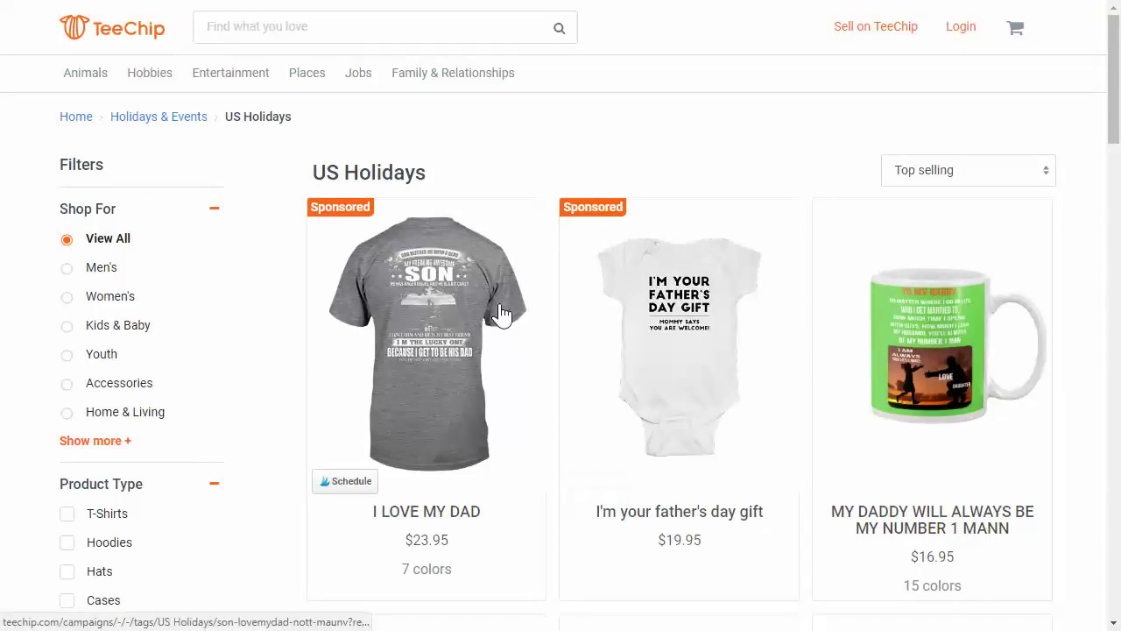
scroll(501, 313, down, 5)
scroll(504, 313, down, 4)
scroll(503, 308, down, 3)
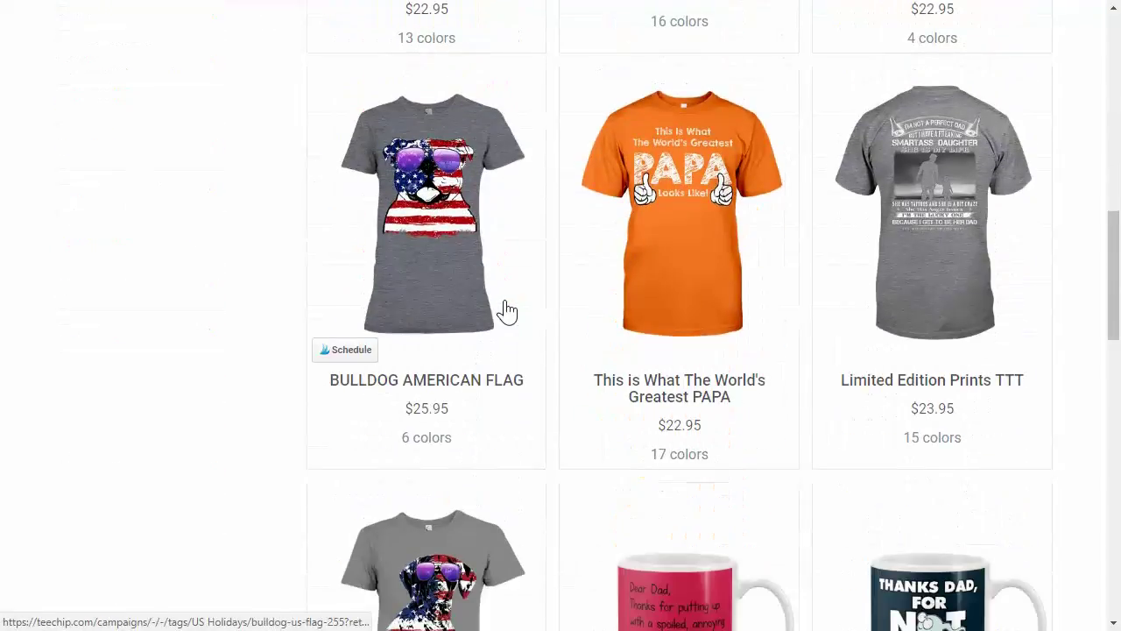
click(478, 150)
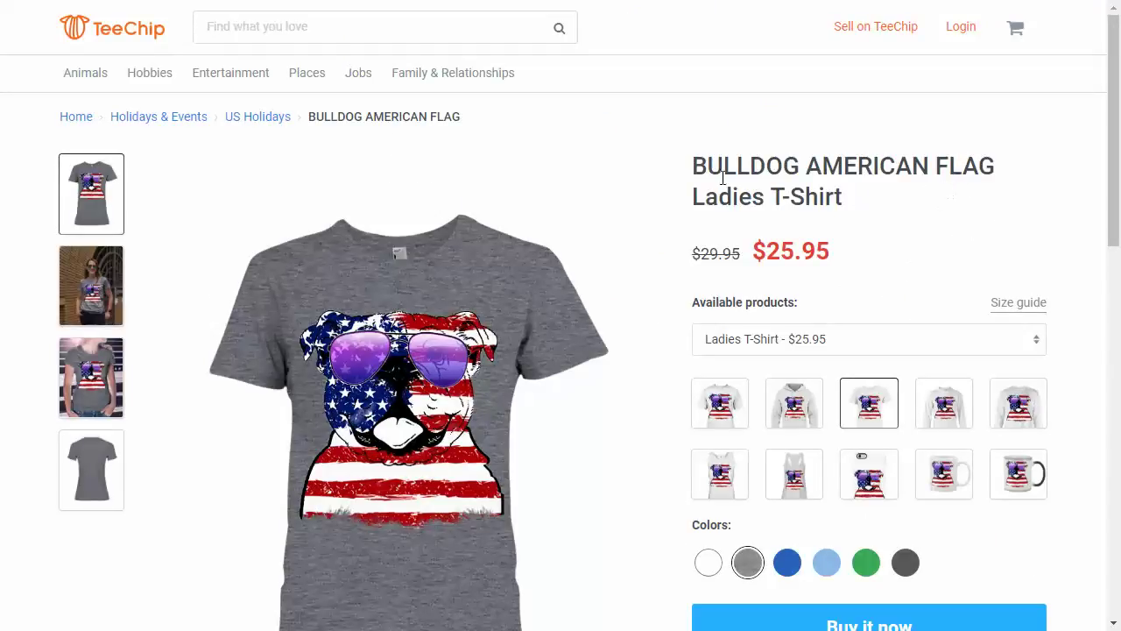
Highlight the product's $25.95 price
scroll(906, 208, down, 2)
drag(768, 163, 832, 165)
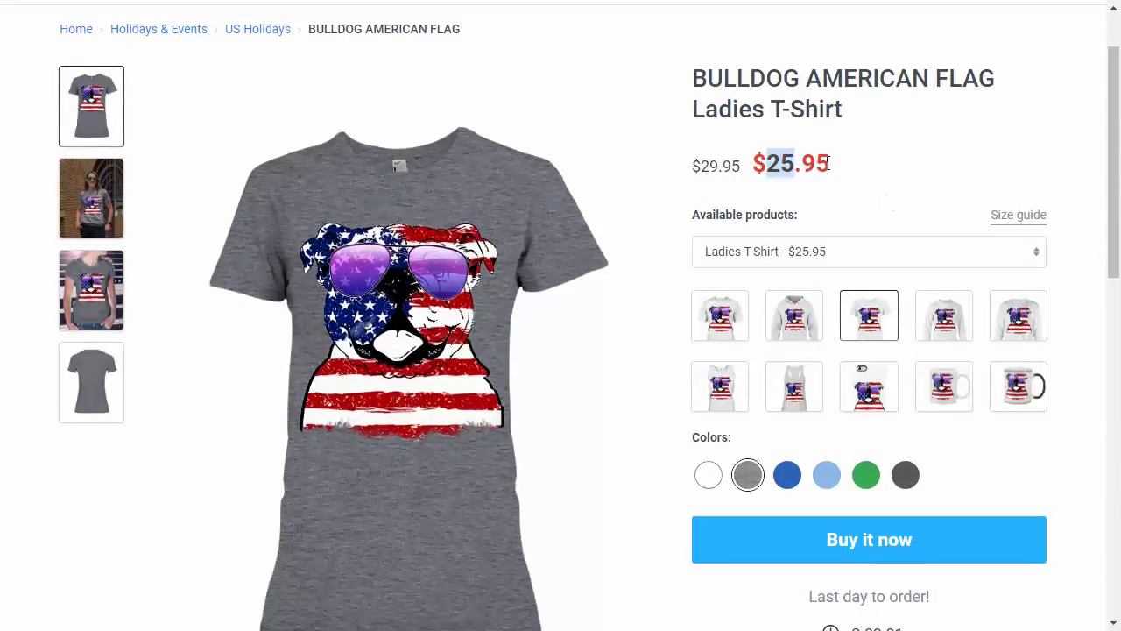
double_click(838, 173)
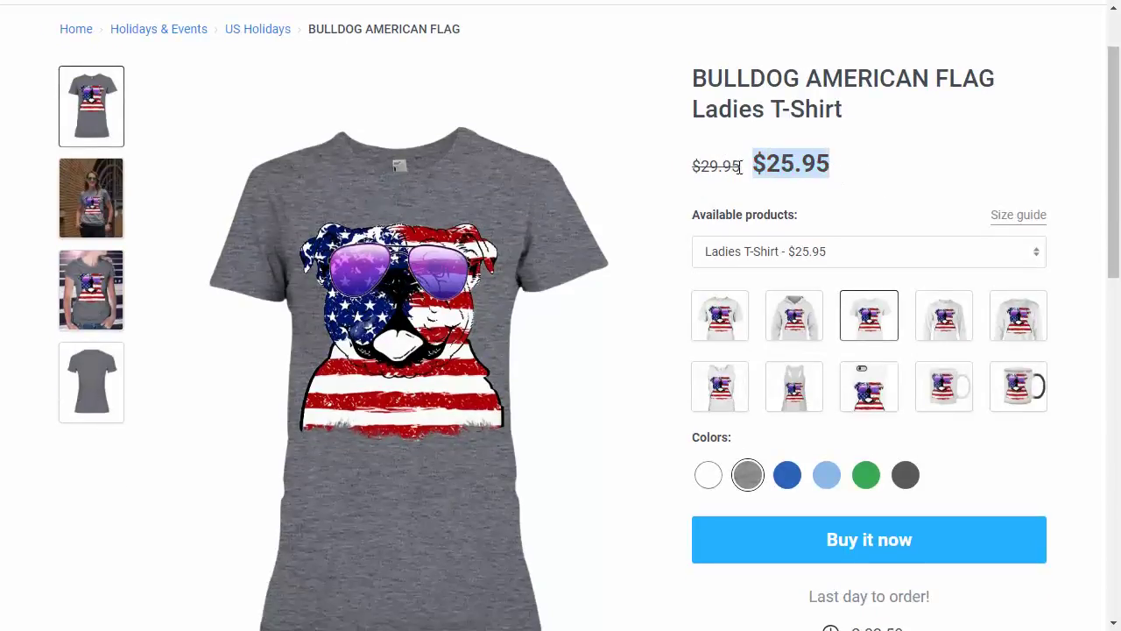
click(693, 166)
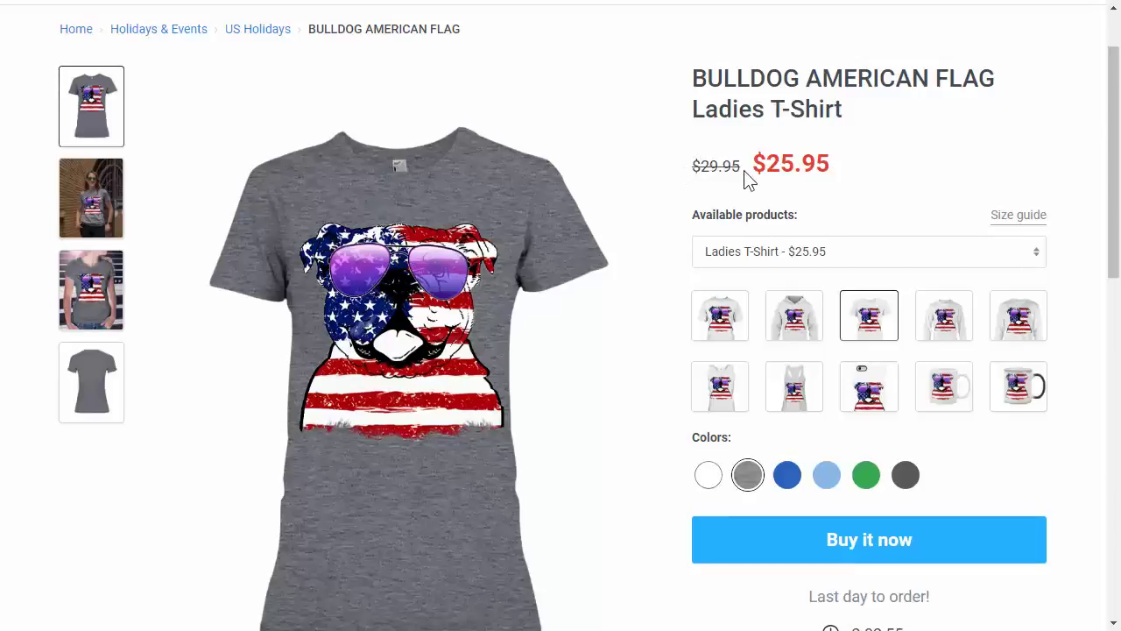
drag(749, 167, 854, 171)
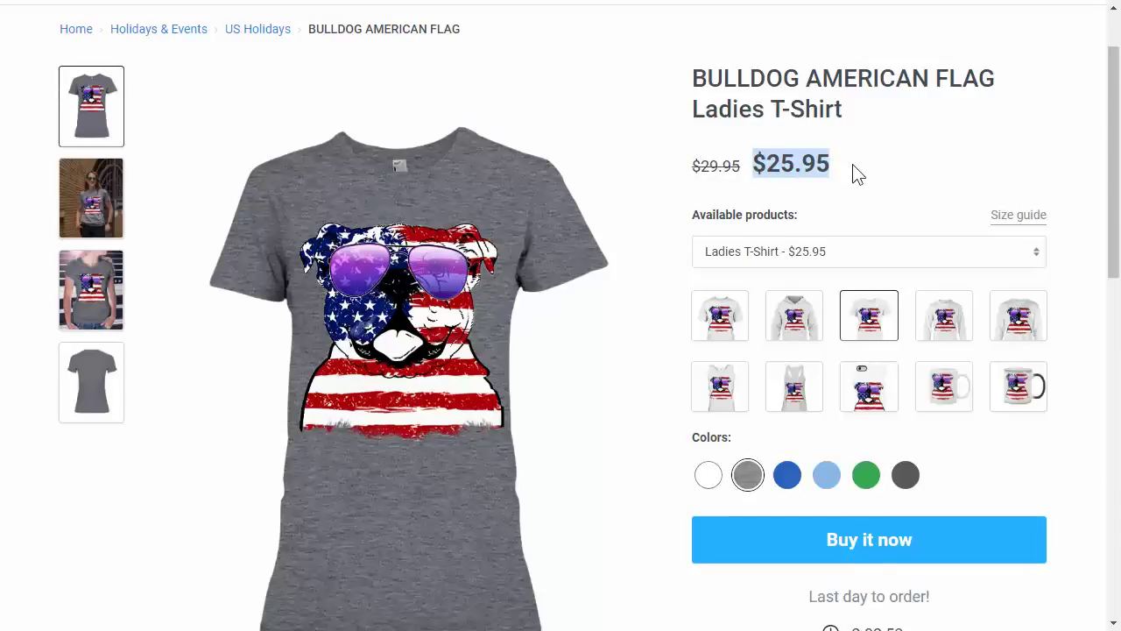
Preview the design on the Classic T-Shirt, Unisex Tank, iPhone 6/6S Case and Mug
click(870, 254)
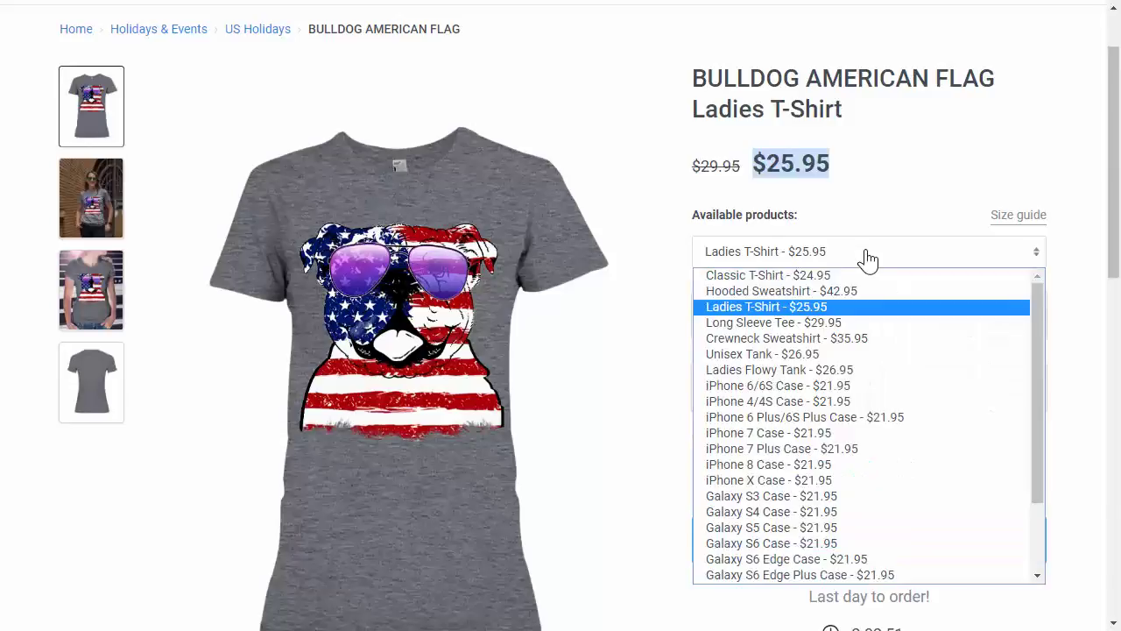
click(867, 254)
scroll(911, 223, down, 2)
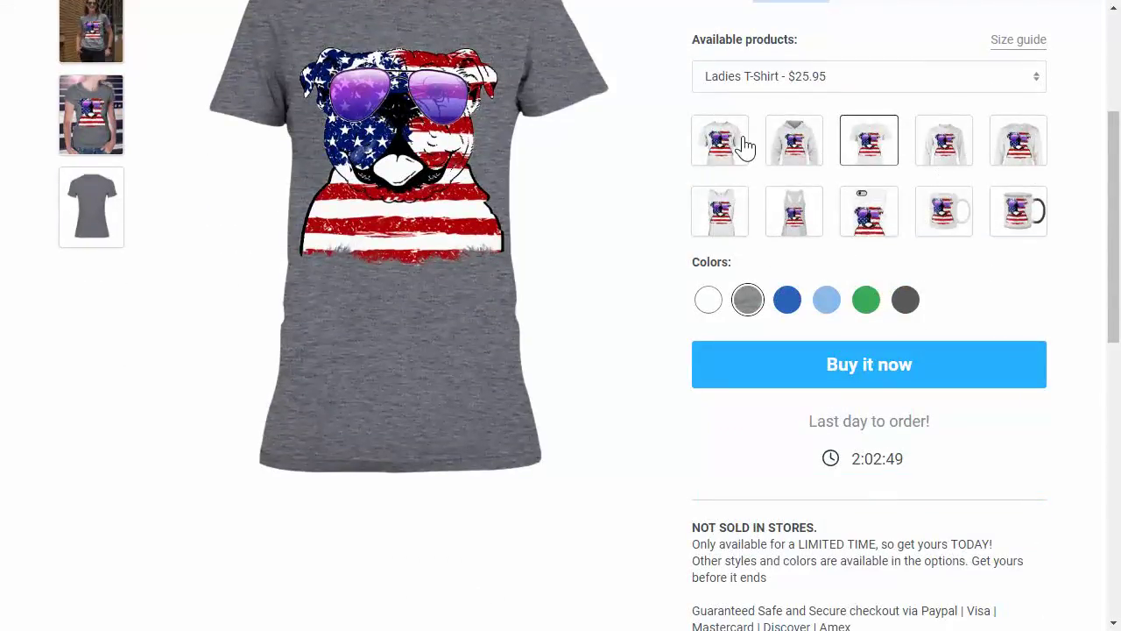
click(743, 148)
click(732, 219)
click(854, 215)
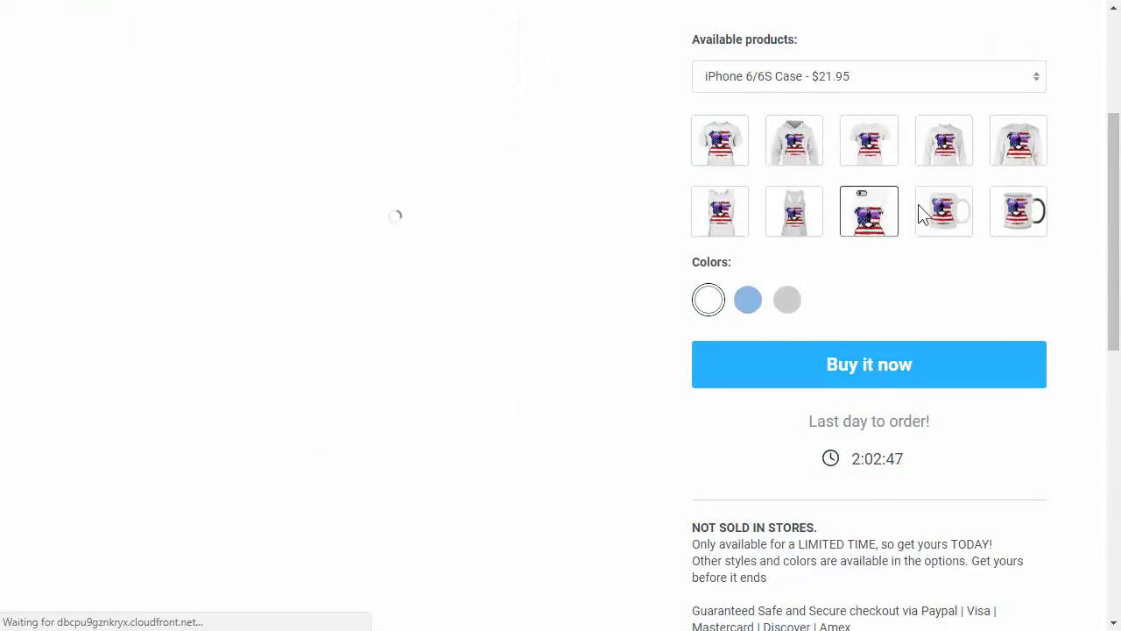
click(944, 213)
Preview the remaining variants, ending on the $21.95 Color Changing Mug
scroll(950, 223, up, 1)
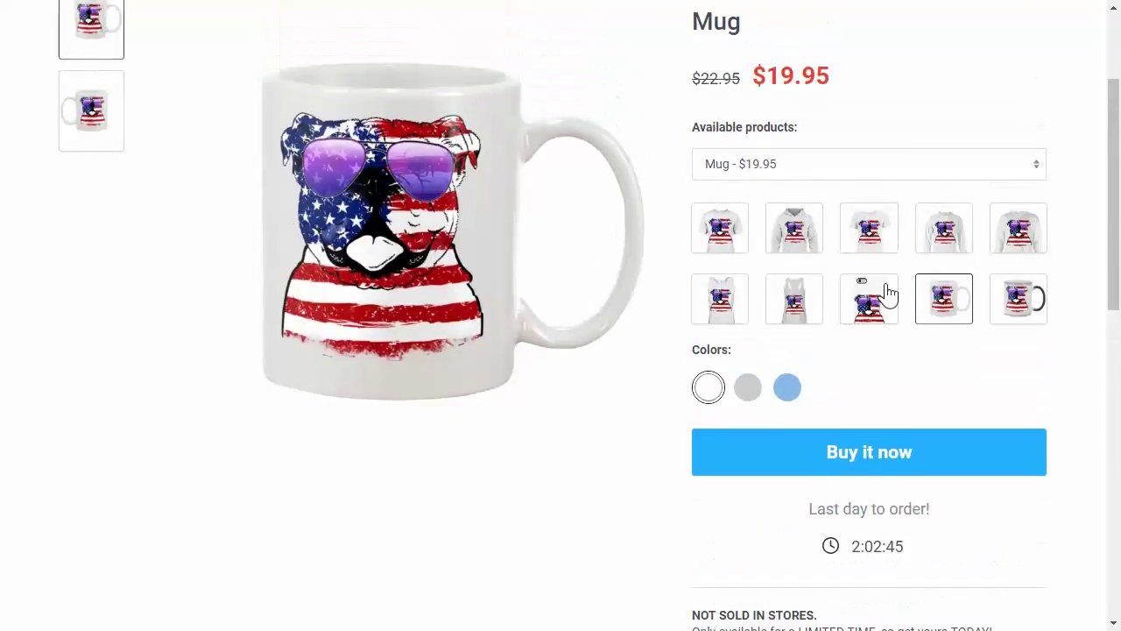
click(888, 292)
click(814, 303)
click(891, 237)
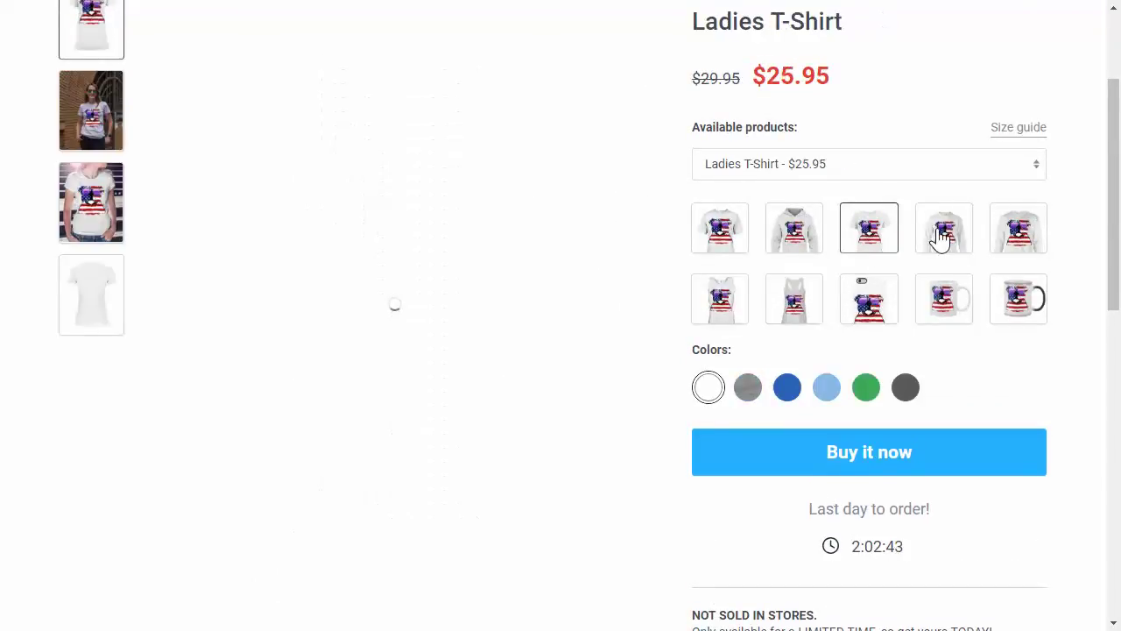
click(943, 235)
click(1019, 238)
click(1014, 299)
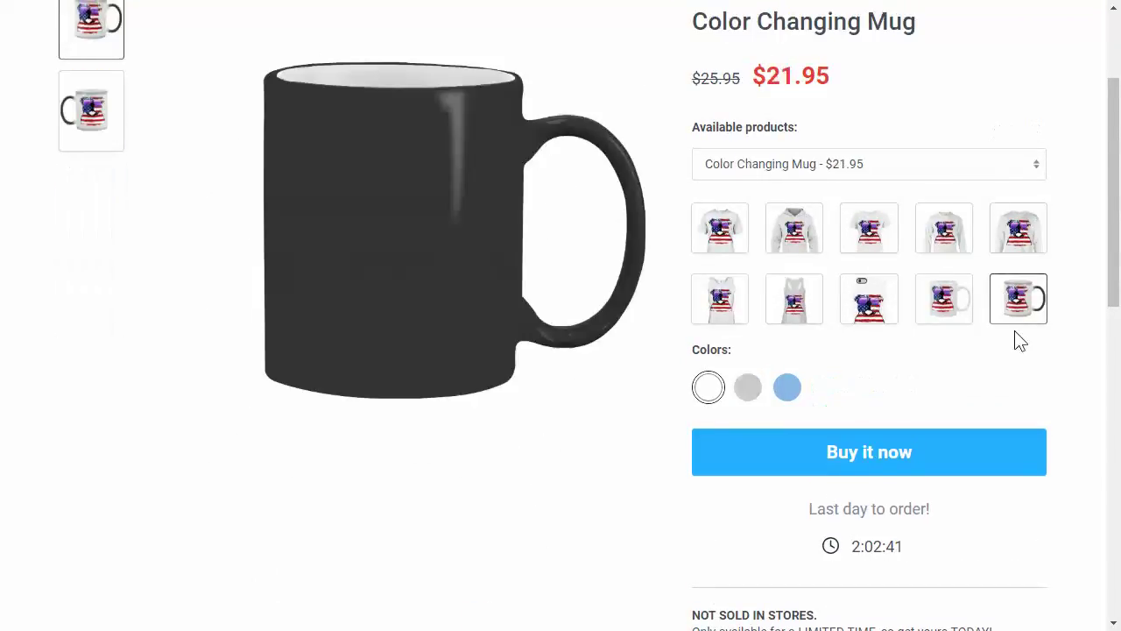
scroll(1016, 341, down, 2)
scroll(1013, 339, up, 2)
mouse_move(393, 230)
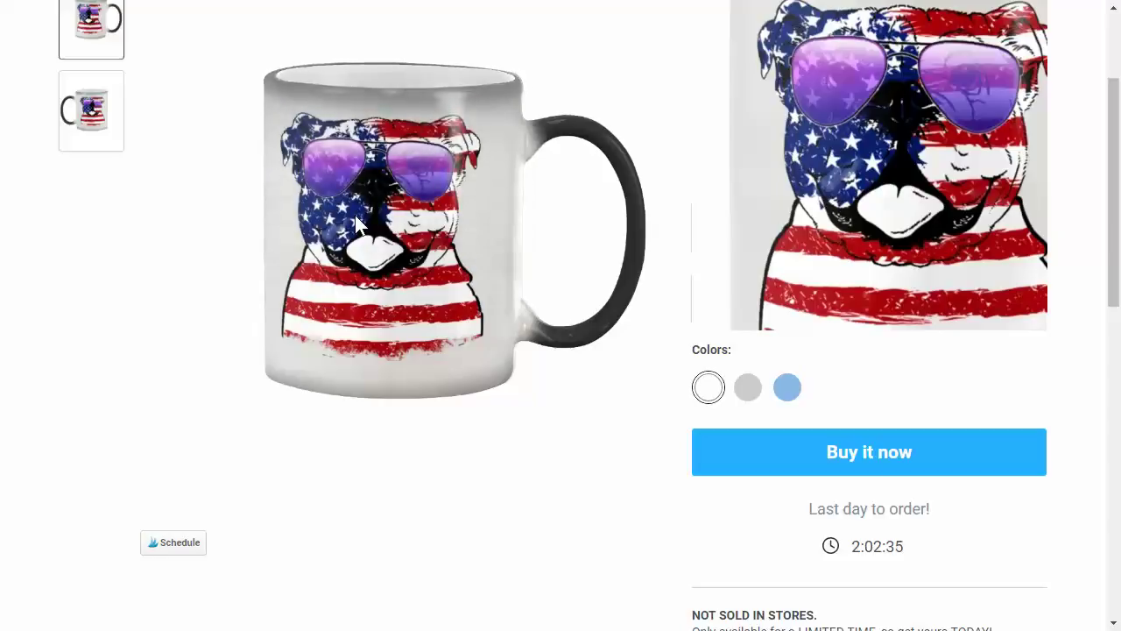
scroll(806, 287, down, 3)
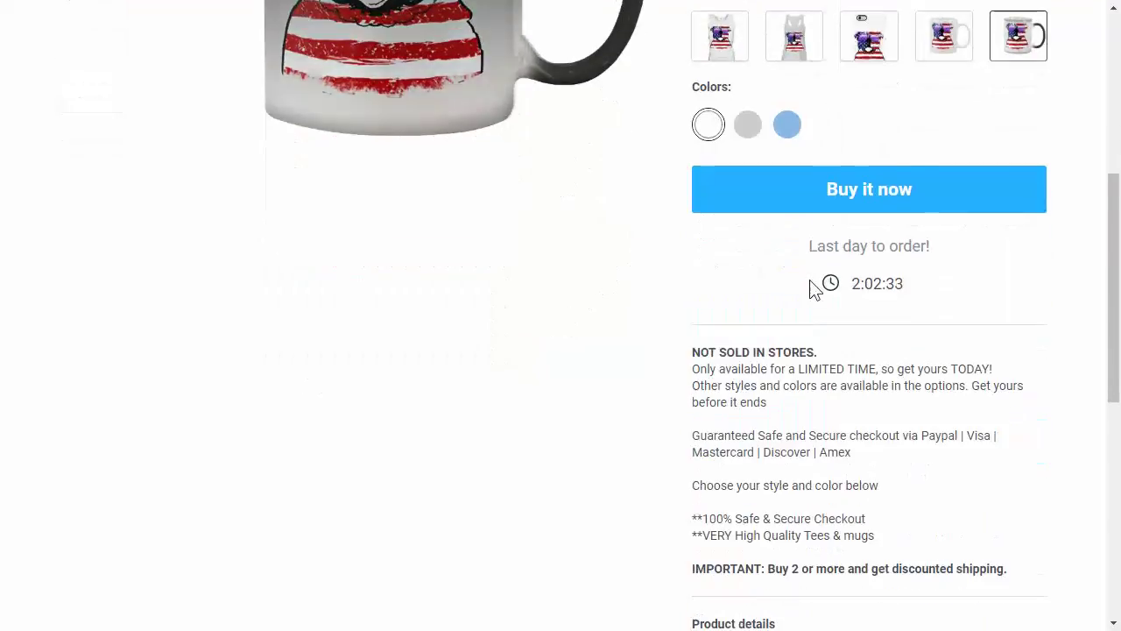
scroll(897, 293, down, 3)
scroll(903, 290, up, 3)
drag(934, 253, 778, 257)
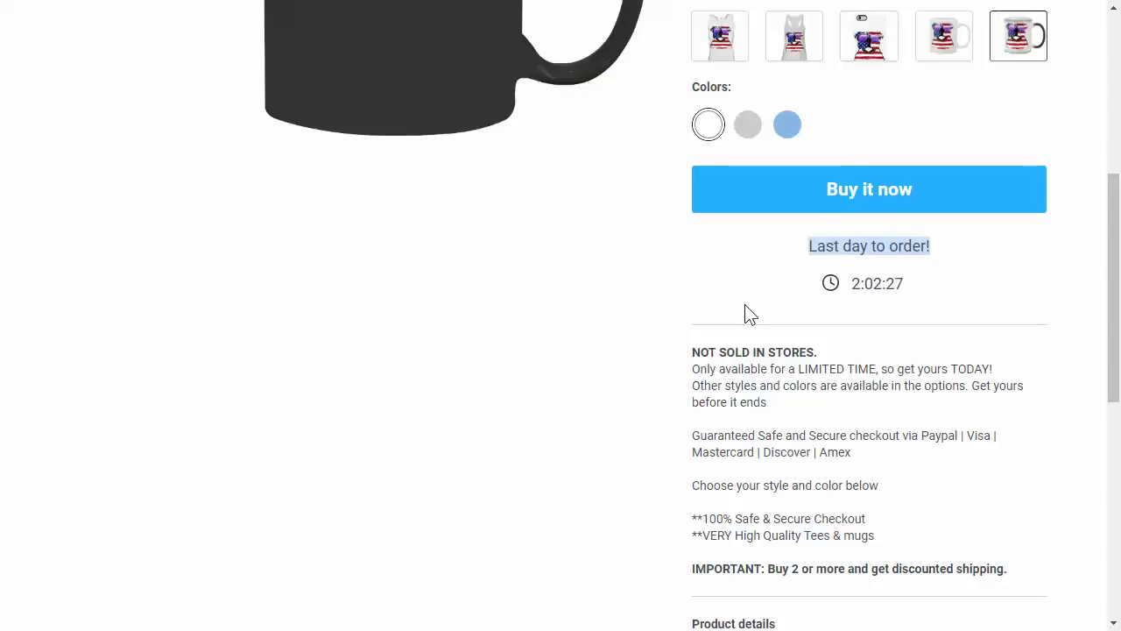
scroll(745, 314, down, 2)
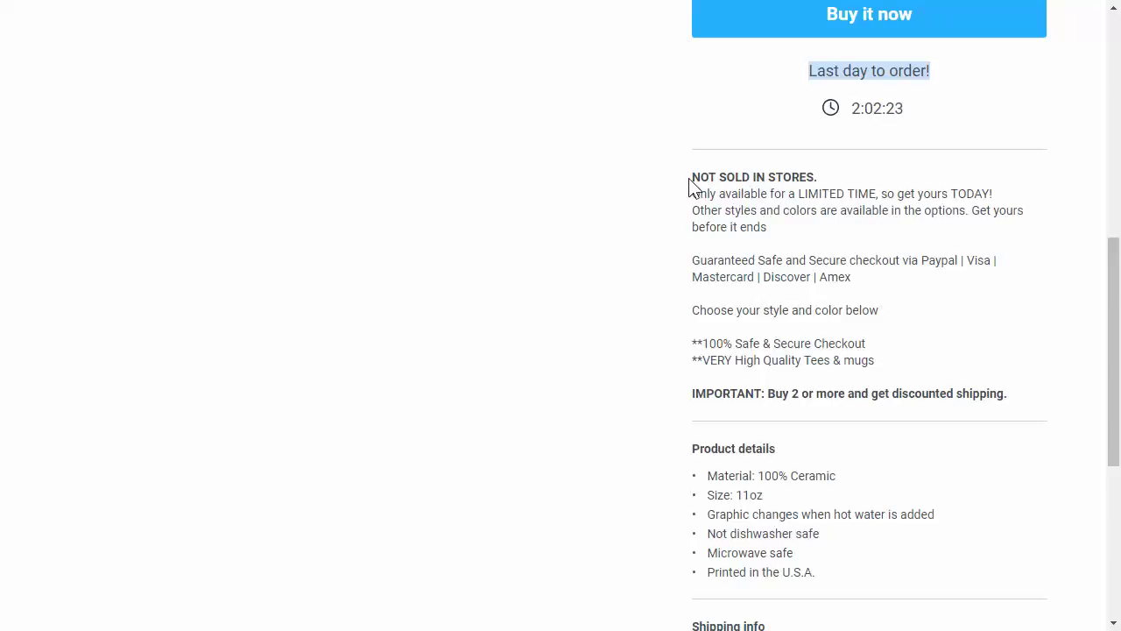
mouse_move(690, 180)
mouse_down()
mouse_move(825, 183)
mouse_move(829, 260)
mouse_move(868, 281)
mouse_move(902, 371)
mouse_move(1031, 399)
mouse_up()
scroll(1031, 345, down, 1)
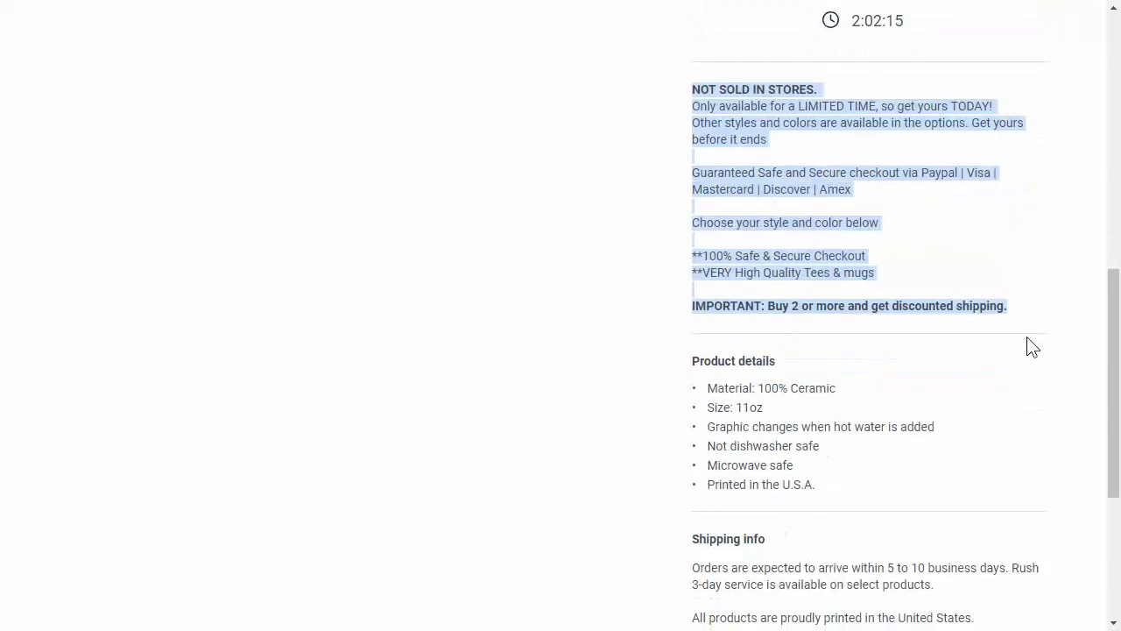
scroll(1031, 346, down, 2)
scroll(1031, 344, down, 1)
mouse_move(976, 354)
mouse_down()
mouse_move(928, 353)
mouse_move(721, 163)
mouse_move(692, 104)
mouse_up()
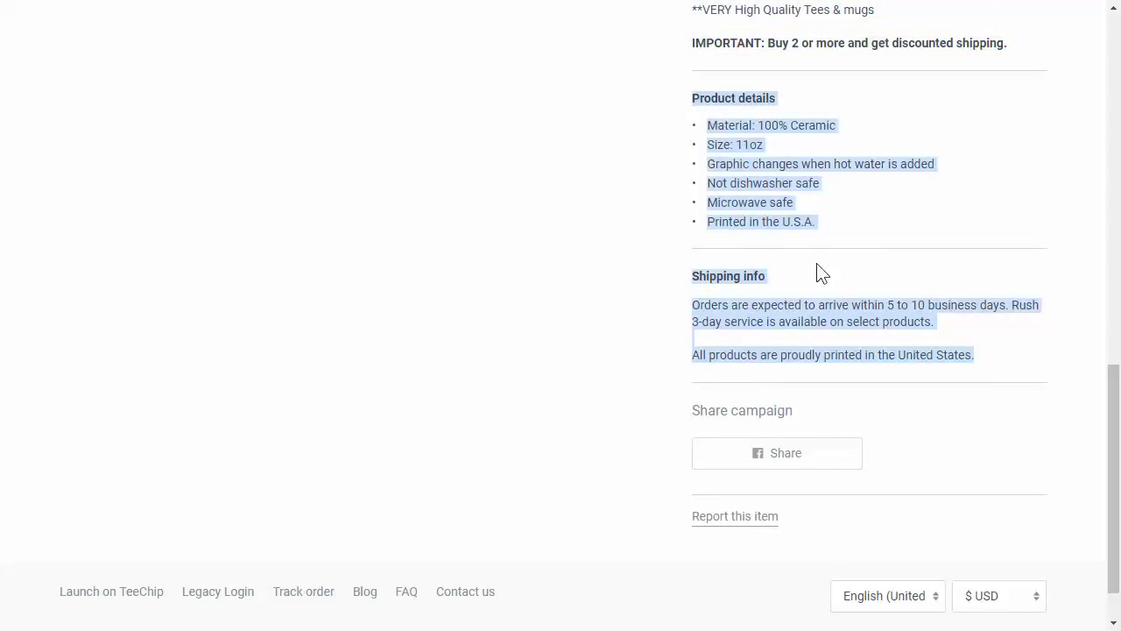
scroll(849, 353, up, 2)
scroll(850, 353, up, 2)
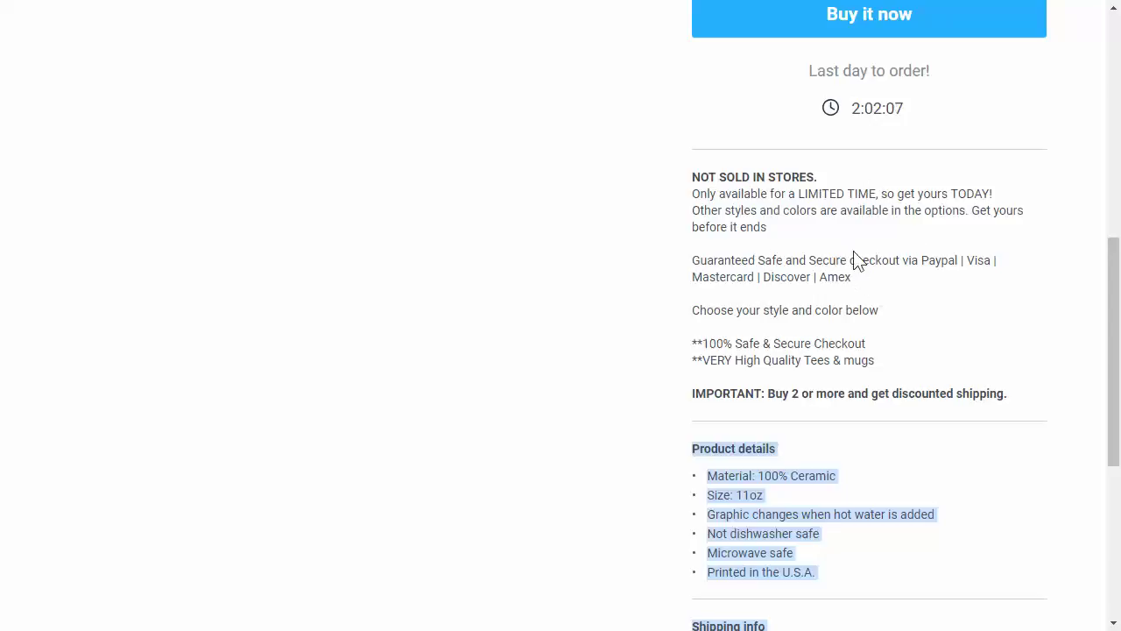
click(690, 183)
drag(690, 183, 1021, 395)
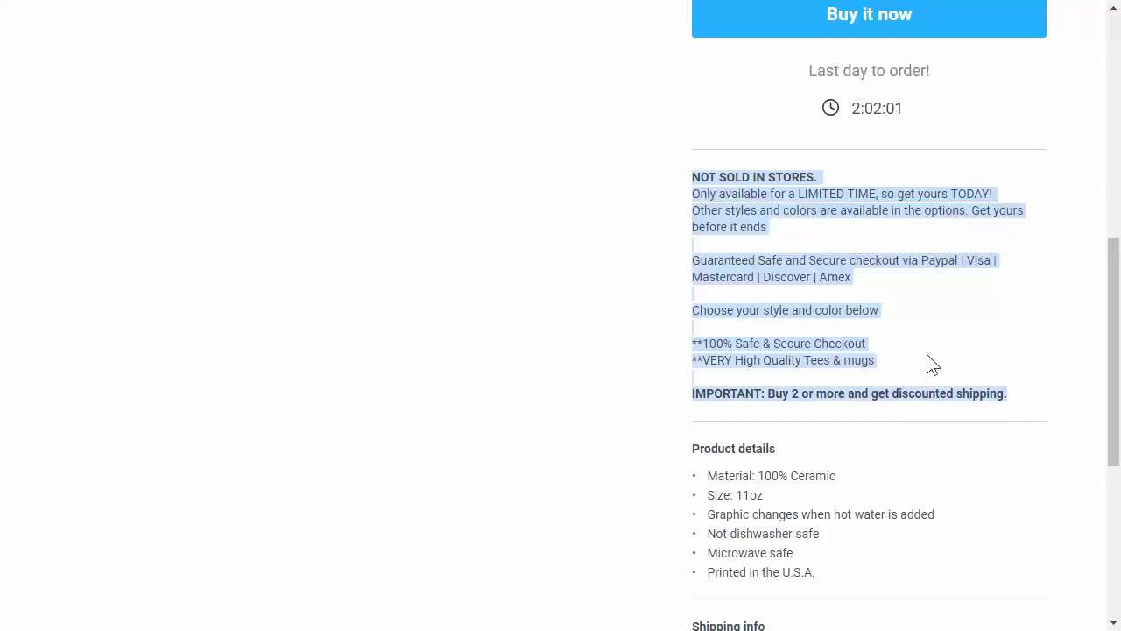
scroll(739, 318, up, 2)
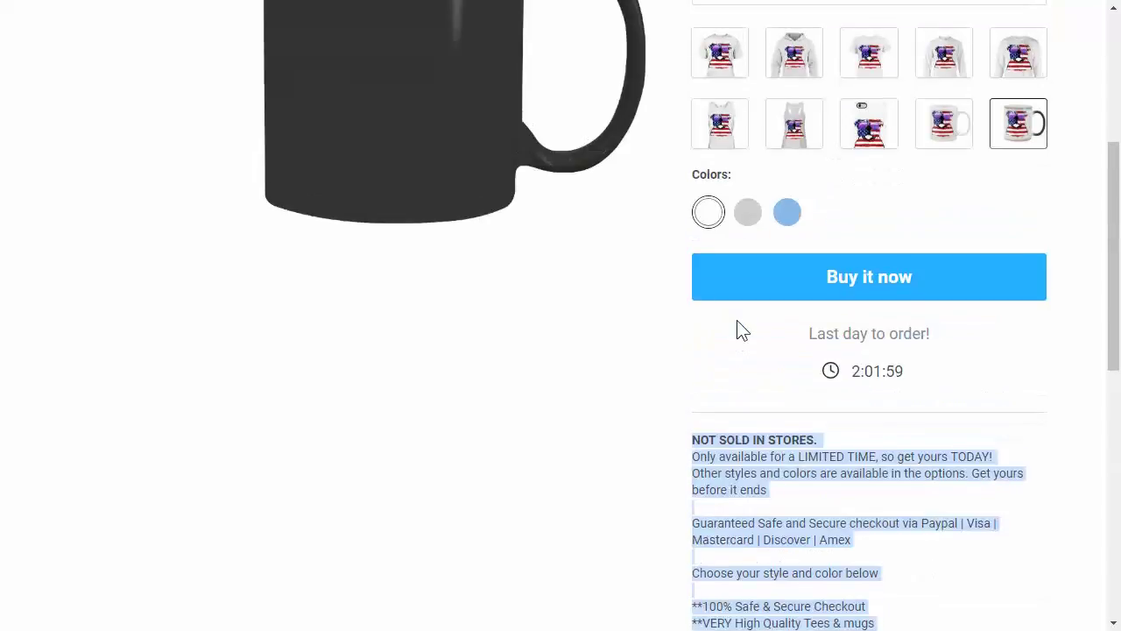
scroll(806, 410, down, 1)
scroll(798, 377, up, 1)
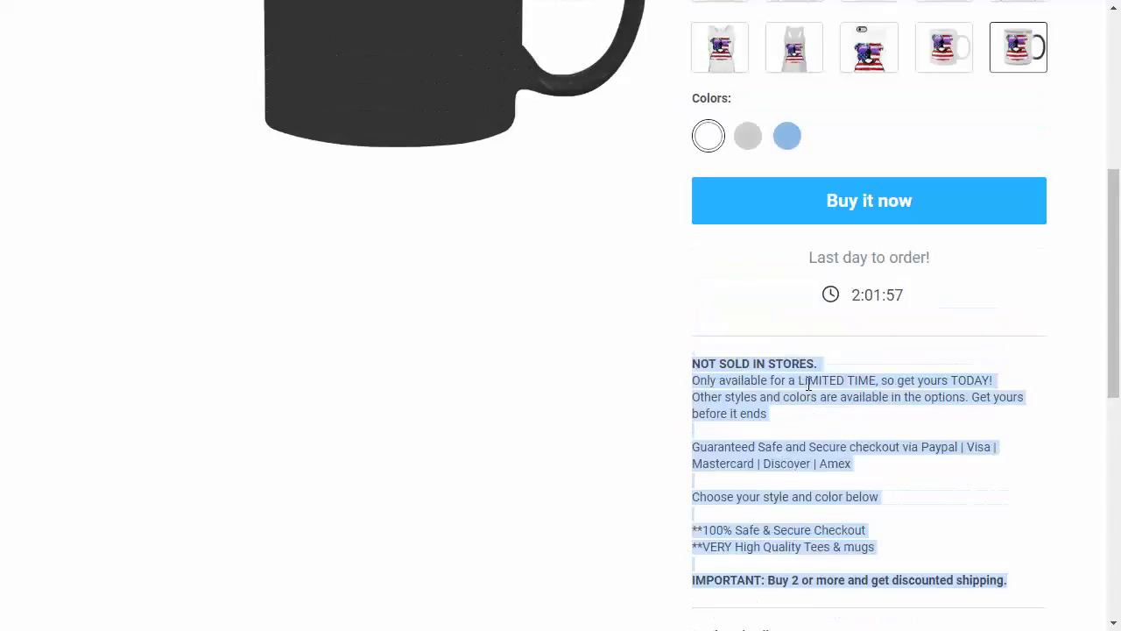
scroll(799, 386, up, 3)
scroll(806, 395, up, 2)
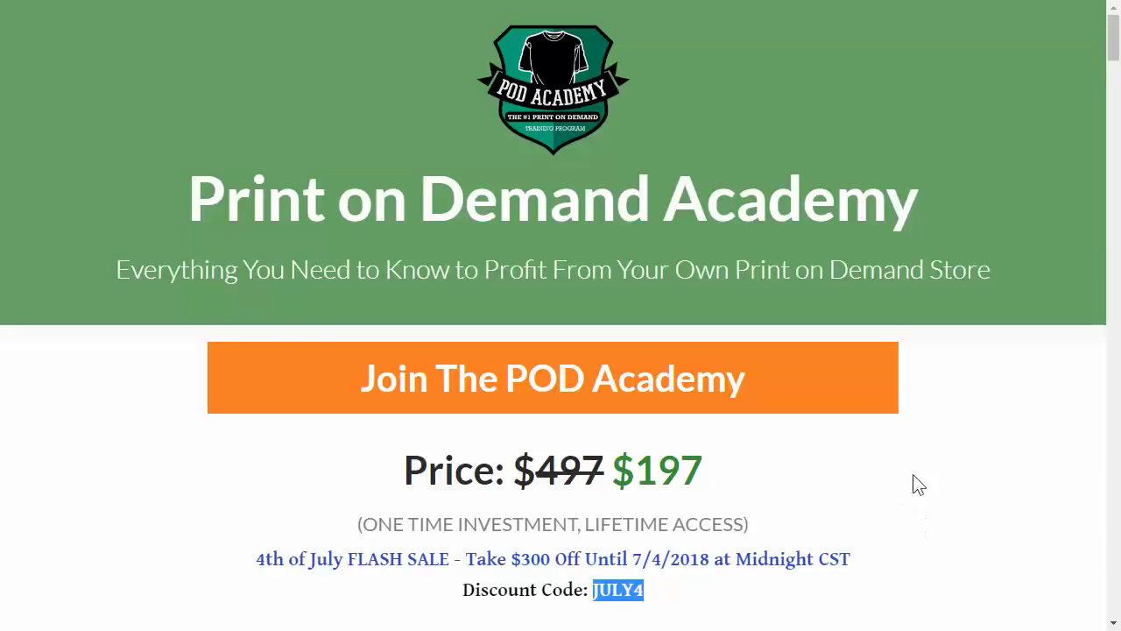
scroll(952, 458, down, 2)
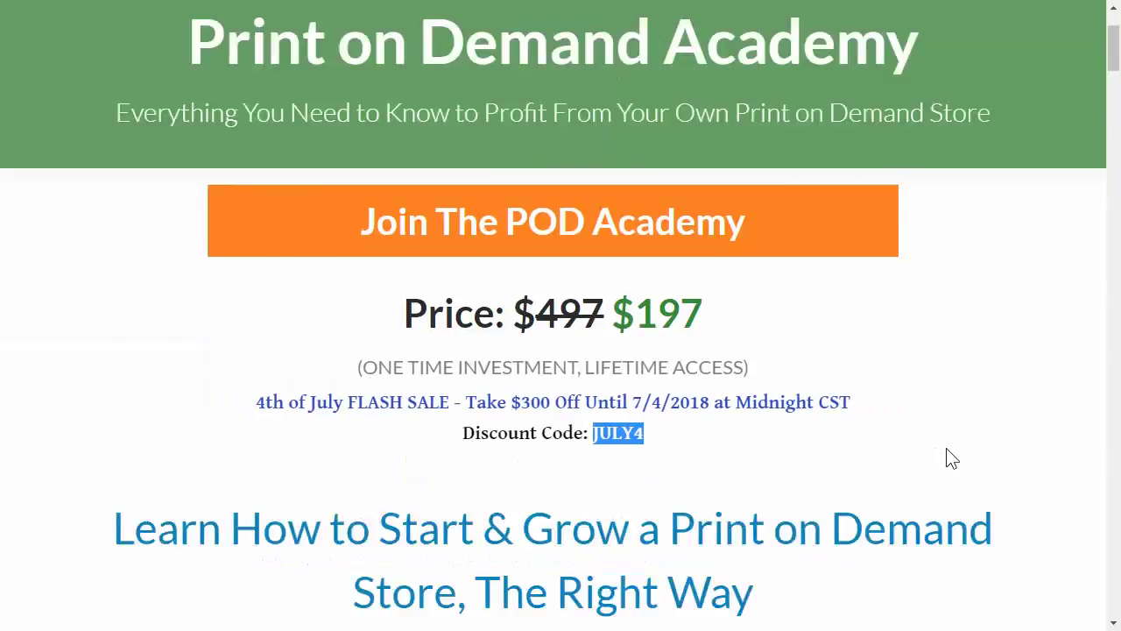
scroll(952, 458, down, 5)
scroll(967, 473, down, 5)
scroll(958, 486, down, 5)
scroll(954, 481, down, 4)
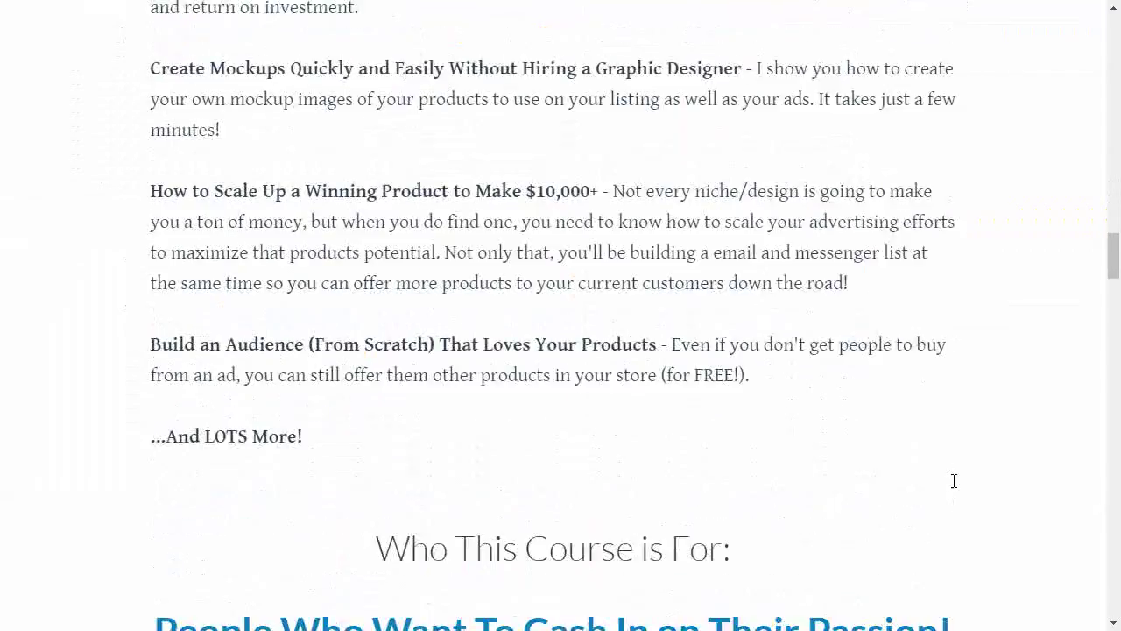
scroll(954, 481, down, 5)
scroll(953, 493, down, 5)
scroll(953, 493, down, 5)
scroll(955, 493, down, 5)
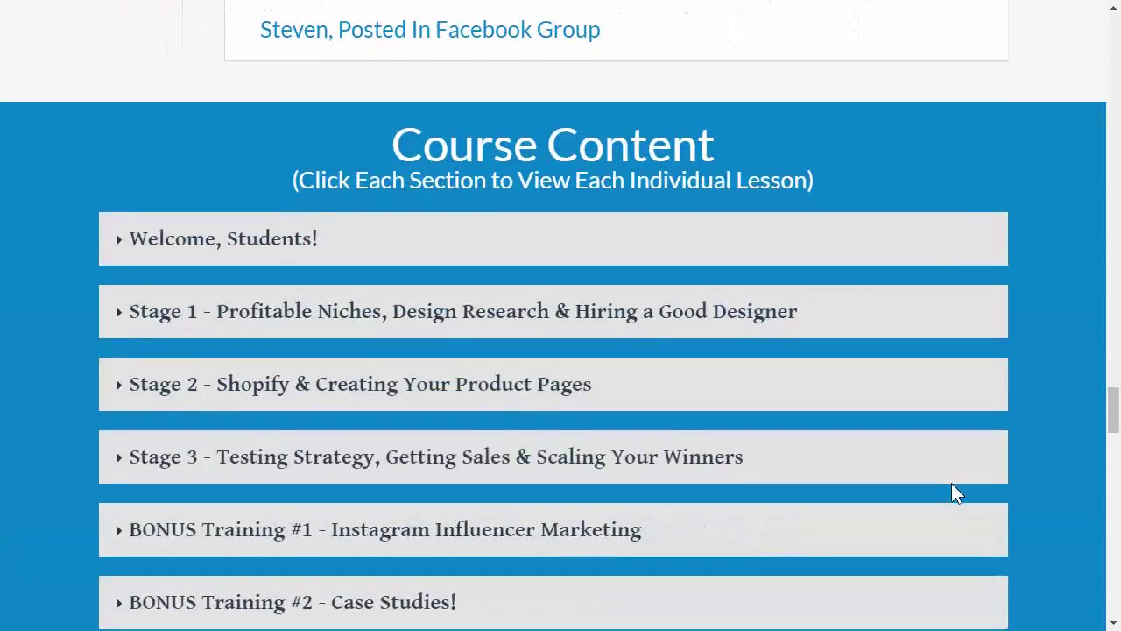
scroll(954, 493, down, 4)
scroll(954, 493, down, 2)
scroll(950, 493, down, 3)
scroll(945, 492, down, 4)
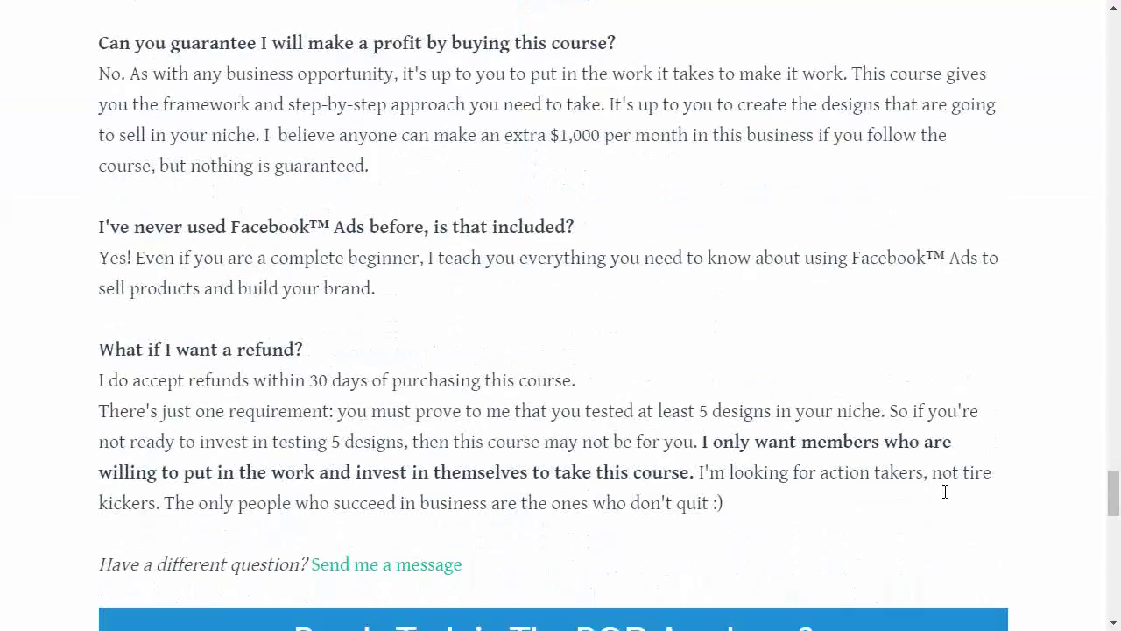
scroll(945, 492, down, 5)
scroll(941, 492, down, 2)
scroll(941, 492, down, 3)
scroll(941, 493, down, 2)
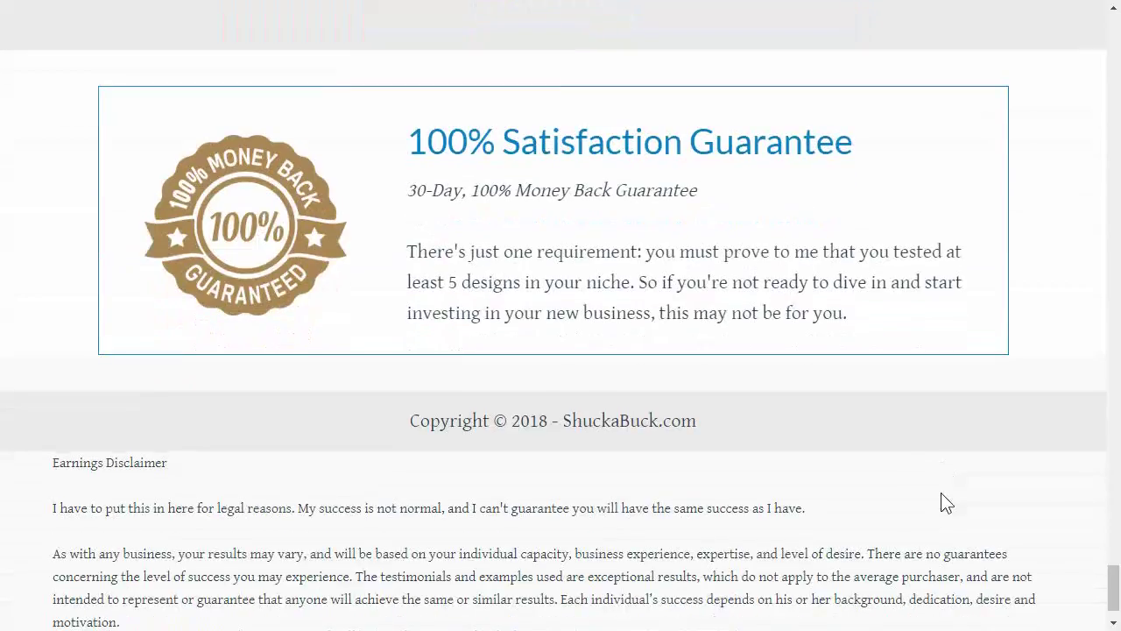
scroll(941, 492, up, 1)
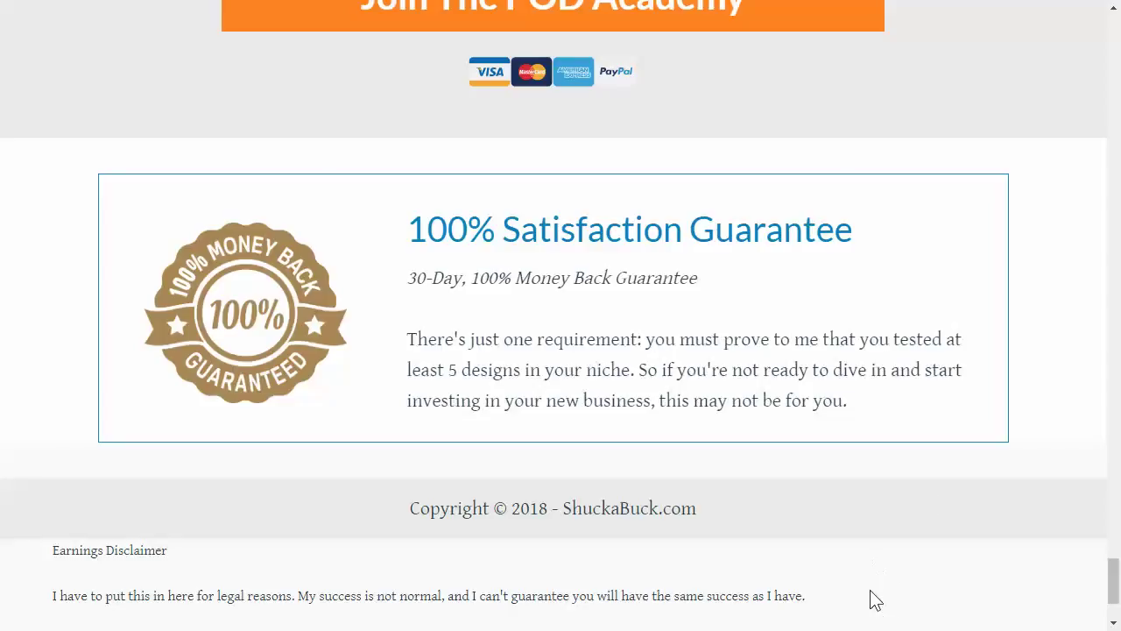
scroll(918, 518, up, 5)
scroll(1089, 347, up, 5)
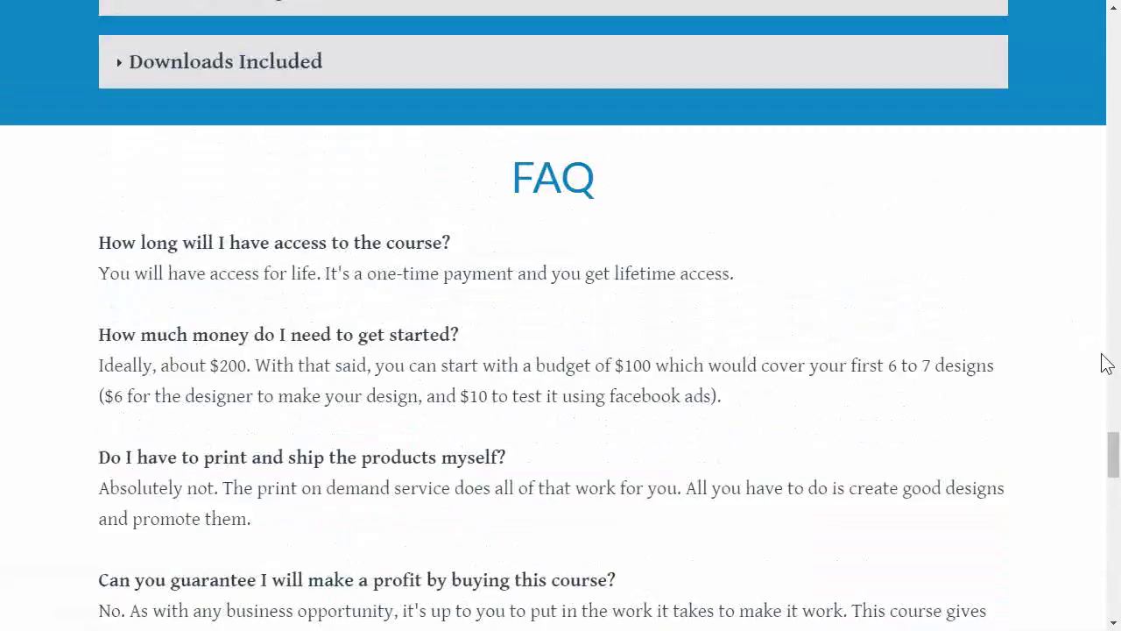
drag(1113, 453, 1029, 64)
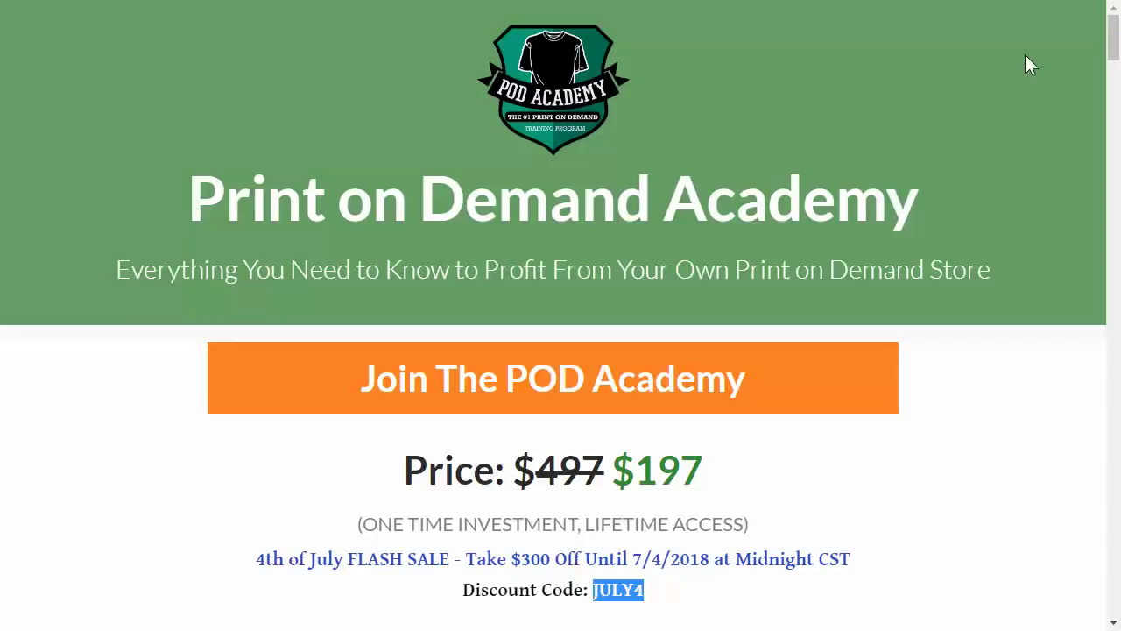